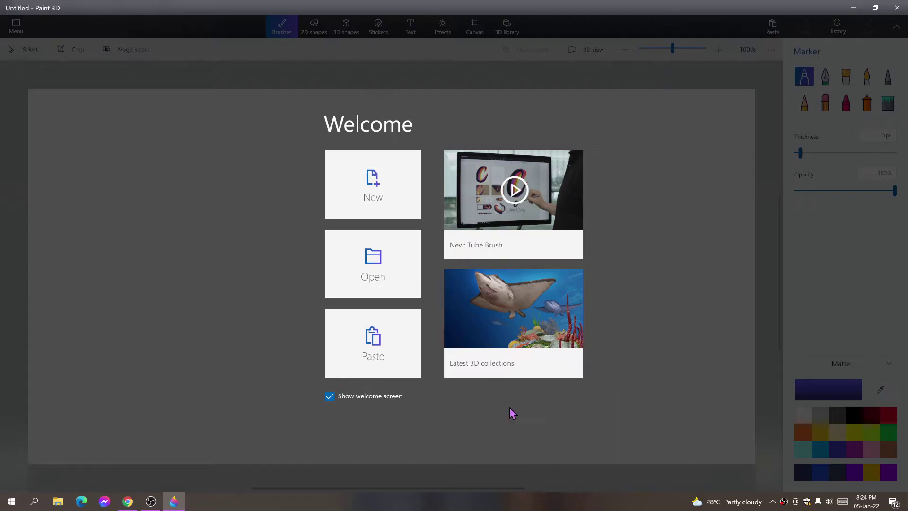
Look through the saved projects available to open and return to the blank canvas
{"action": "left_click", "coordinate": [331, 396]}
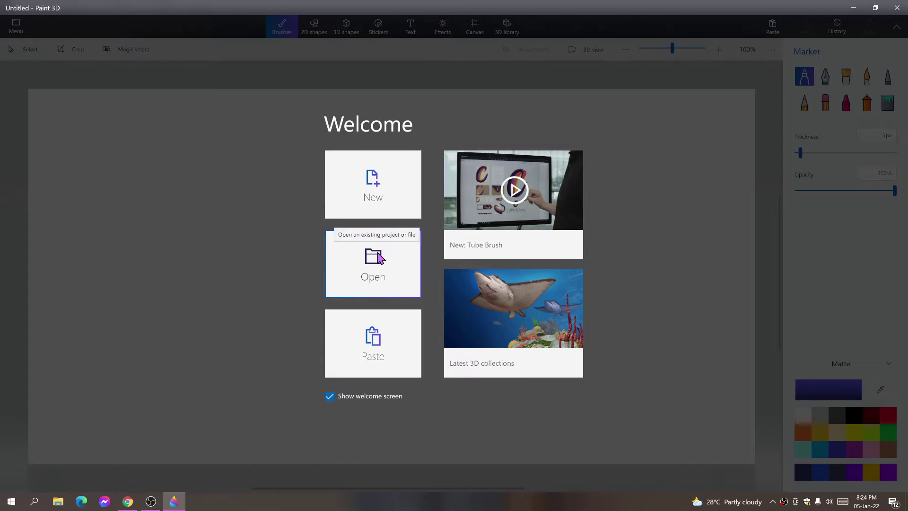
{"action": "left_click", "coordinate": [393, 282]}
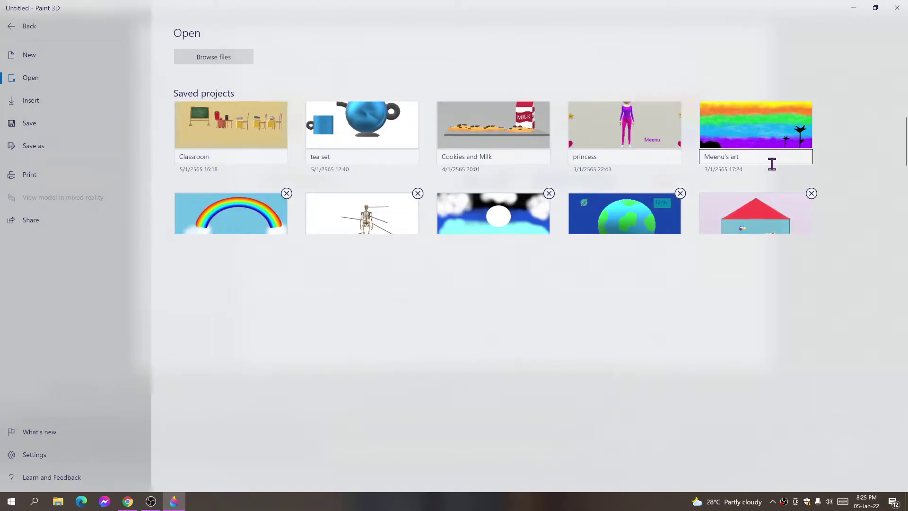
{"action": "scroll", "coordinate": [773, 170], "scroll_direction": "down", "scroll_amount": 2}
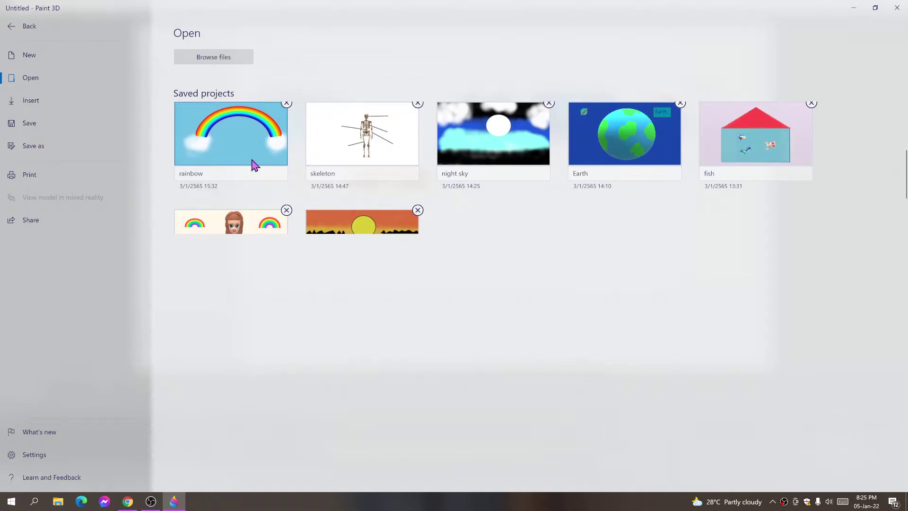
{"action": "scroll", "coordinate": [331, 142], "scroll_direction": "down", "scroll_amount": 2}
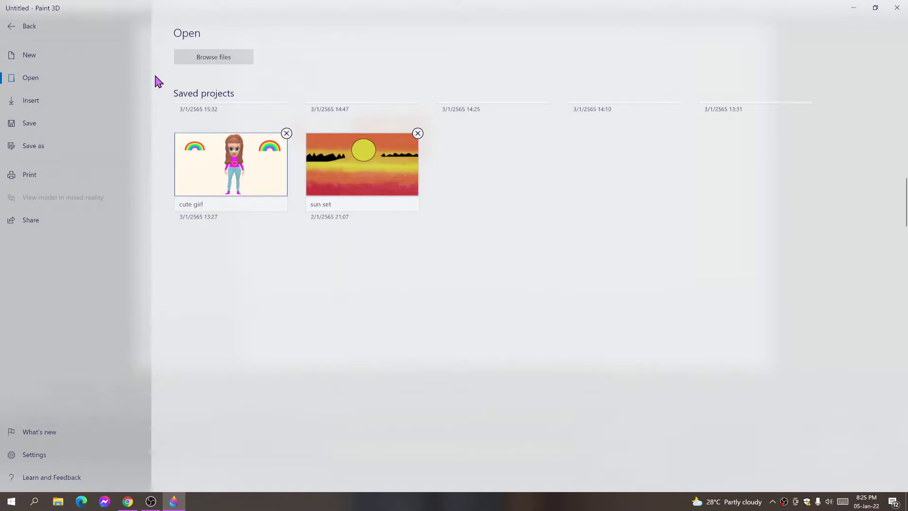
{"action": "left_click", "coordinate": [30, 28]}
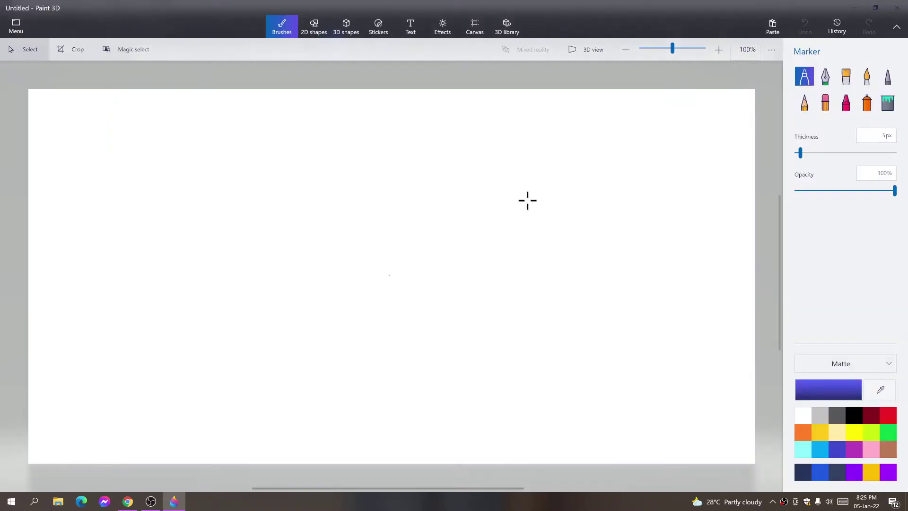
Mark a tiny dot on the canvas with the Marker and undo the short stroke drawn after it
{"action": "left_click", "coordinate": [515, 213]}
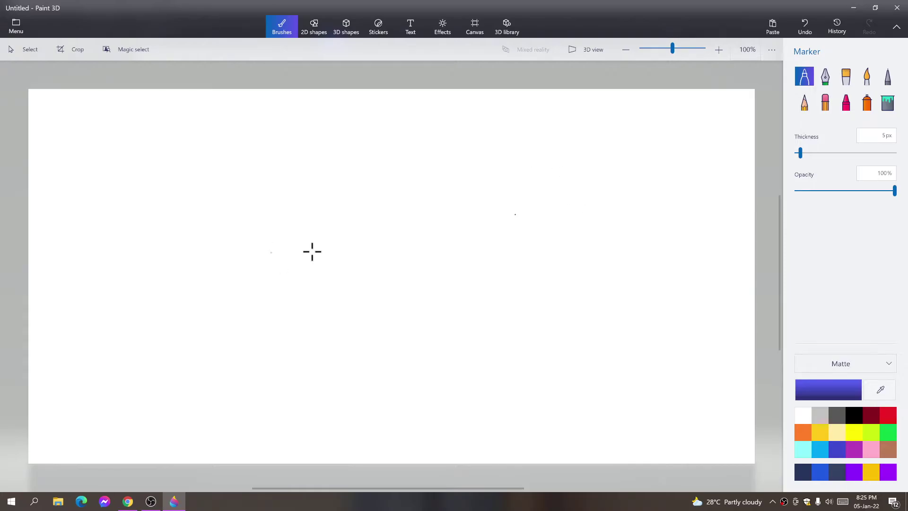
{"action": "left_click_drag", "start_coordinate": [317, 231], "coordinate": [339, 211]}
{"action": "left_click", "coordinate": [804, 26]}
Go through the brush types from Calligraphy pen to Fill and return to the Marker
{"action": "left_click", "coordinate": [824, 80]}
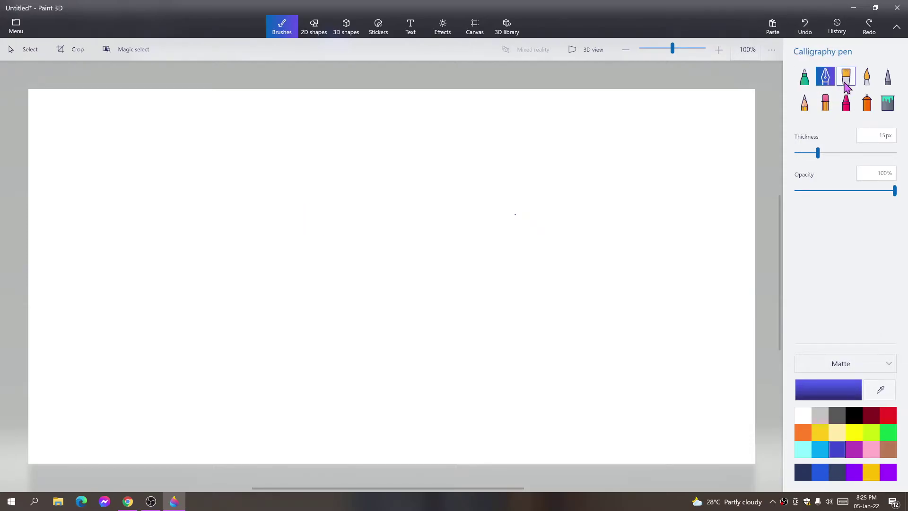
{"action": "left_click", "coordinate": [846, 80]}
{"action": "left_click", "coordinate": [870, 80]}
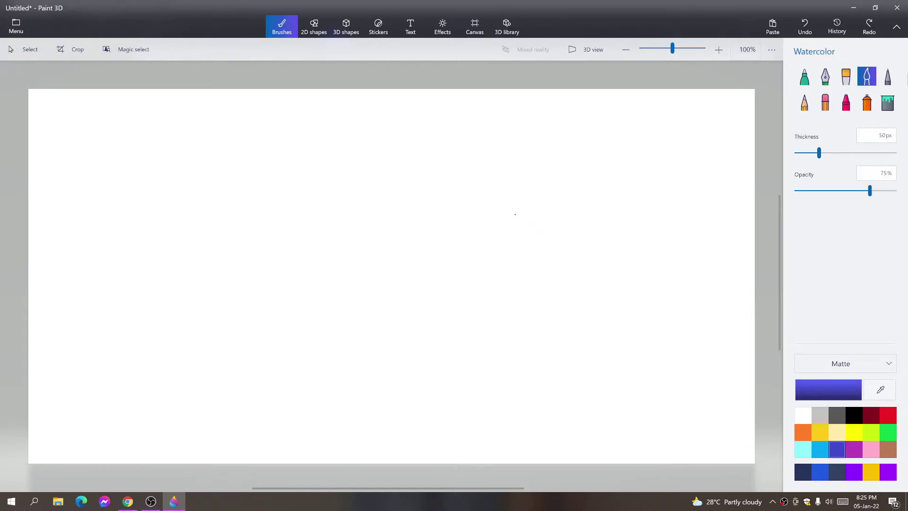
{"action": "left_click", "coordinate": [887, 78]}
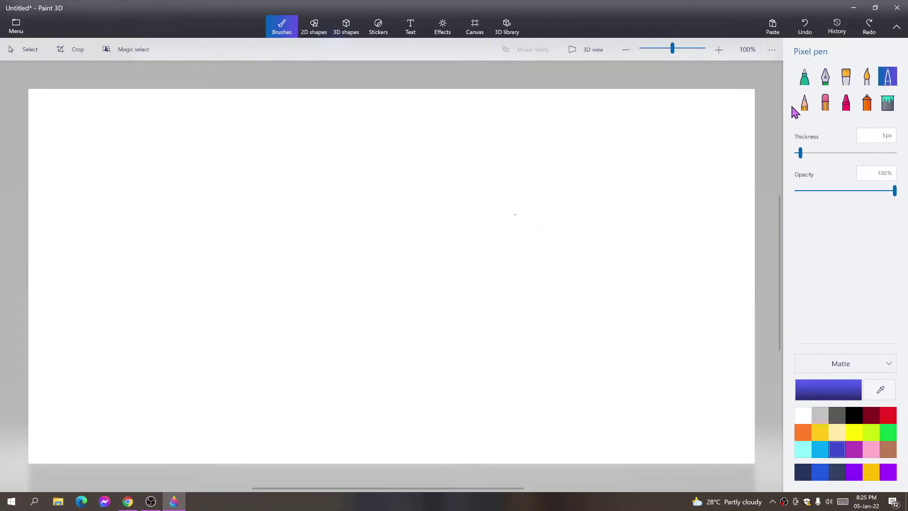
{"action": "left_click", "coordinate": [808, 107]}
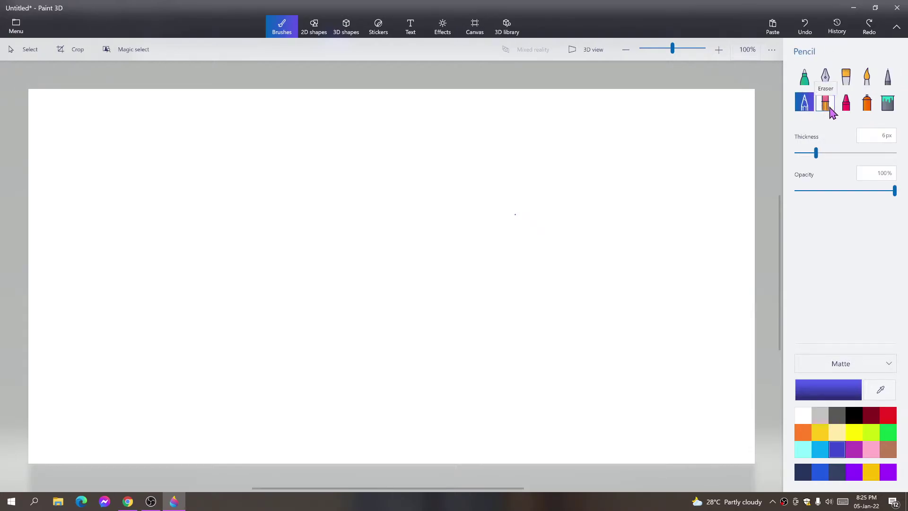
{"action": "left_click", "coordinate": [826, 107]}
{"action": "left_click", "coordinate": [847, 105]}
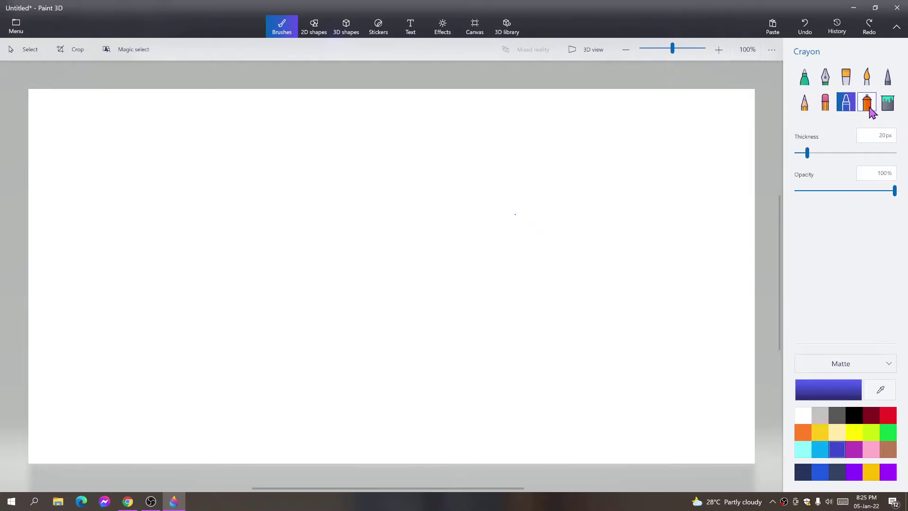
{"action": "left_click", "coordinate": [872, 108]}
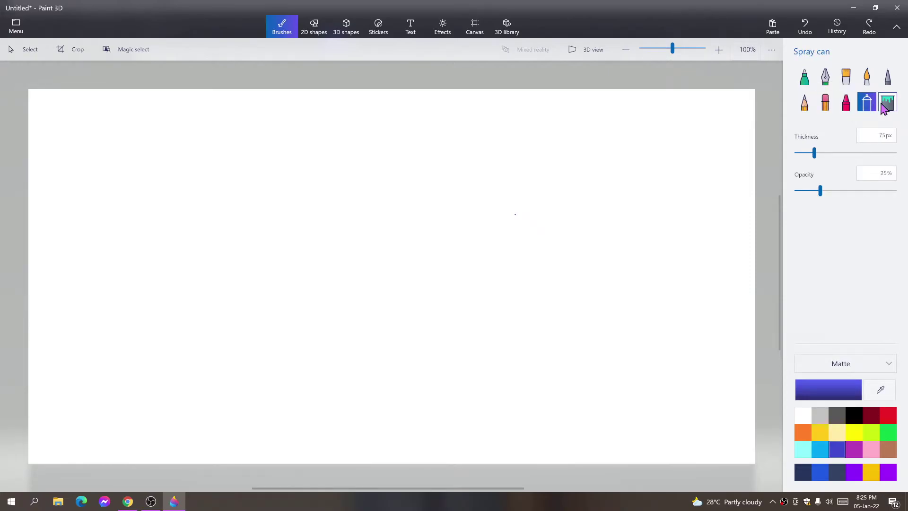
{"action": "left_click", "coordinate": [883, 107]}
{"action": "left_click", "coordinate": [804, 77]}
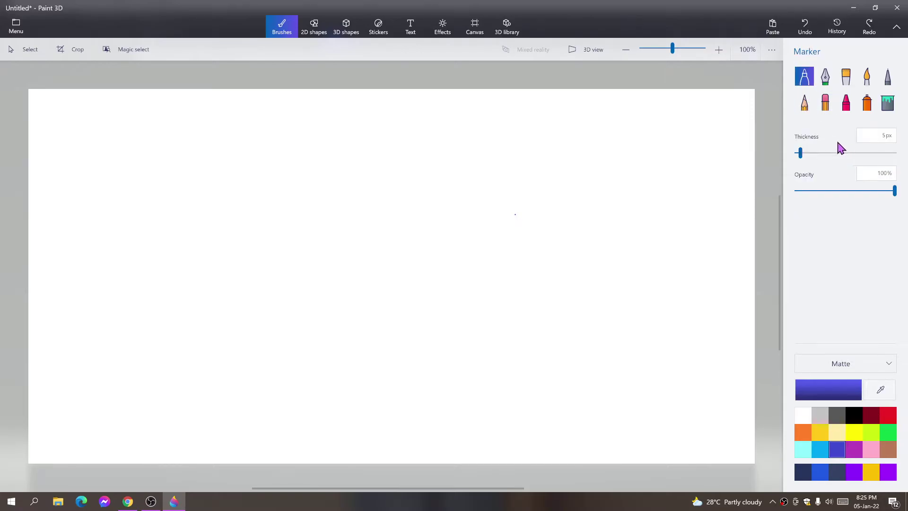
Draw one marker stroke at 100 px thickness and another beside it at 1 px
{"action": "left_click_drag", "start_coordinate": [839, 152], "coordinate": [894, 152]}
{"action": "left_click_drag", "start_coordinate": [506, 160], "coordinate": [542, 281]}
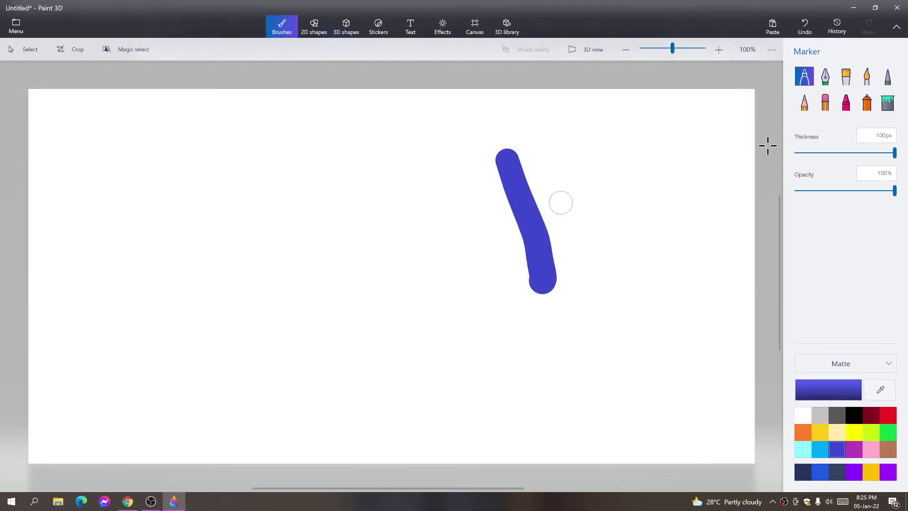
{"action": "left_click_drag", "start_coordinate": [834, 154], "coordinate": [770, 166]}
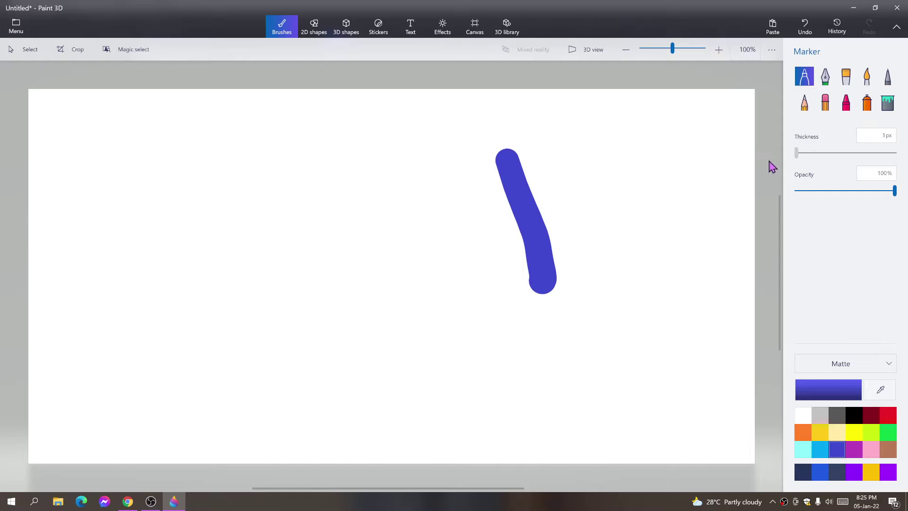
{"action": "left_click_drag", "start_coordinate": [578, 135], "coordinate": [631, 254]}
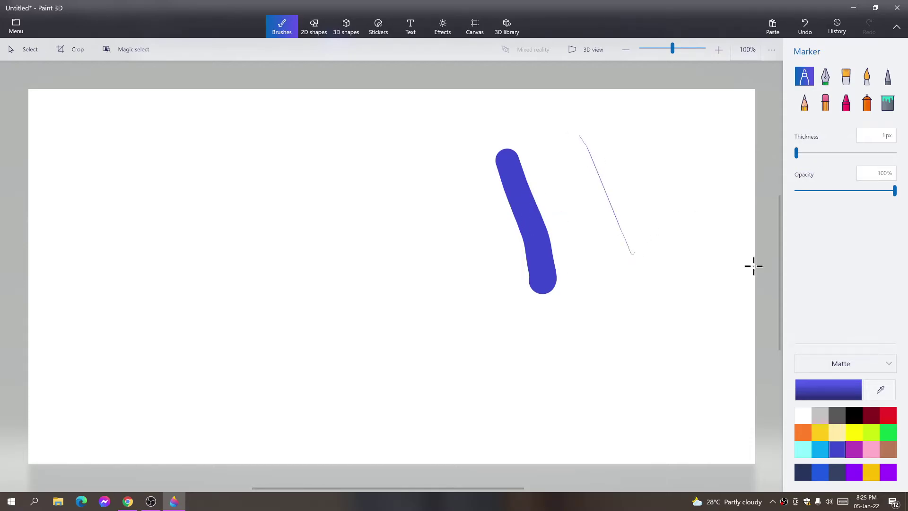
Draw marker strokes at 37% opacity with 1 px and 85 px thickness, plus an 85 px stroke at 46% opacity
{"action": "left_click", "coordinate": [832, 191]}
{"action": "left_click_drag", "start_coordinate": [337, 178], "coordinate": [376, 258]}
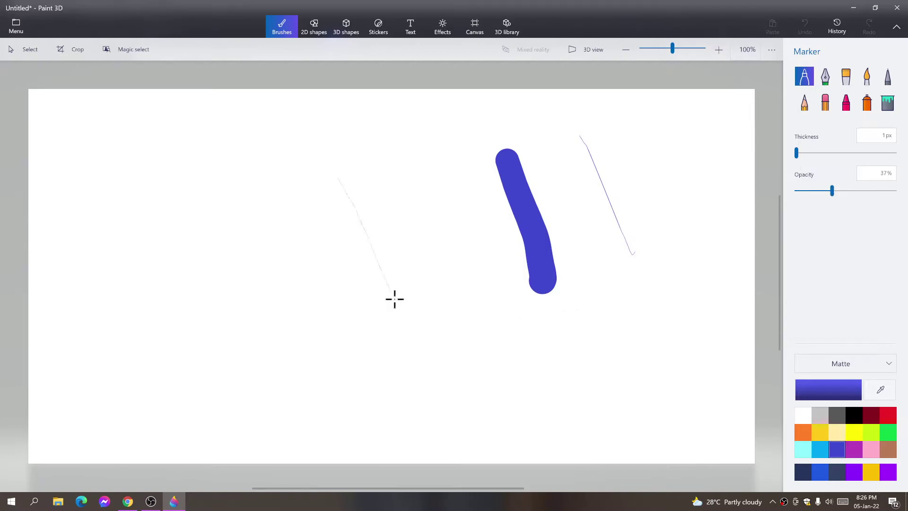
{"action": "left_click", "coordinate": [880, 153]}
{"action": "mouse_move", "coordinate": [363, 161]}
{"action": "left_mouse_down"}
{"action": "mouse_move", "coordinate": [392, 225]}
{"action": "mouse_move", "coordinate": [440, 287]}
{"action": "left_mouse_up"}
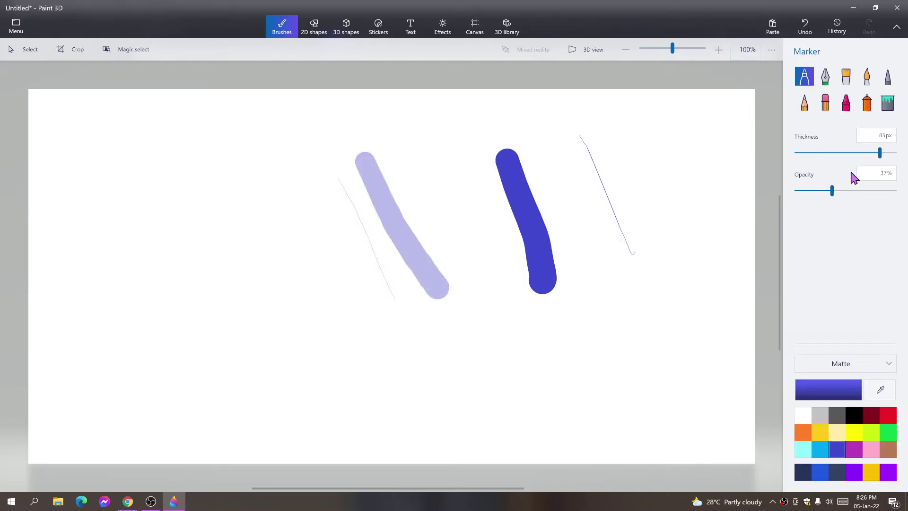
{"action": "left_click_drag", "start_coordinate": [831, 190], "coordinate": [841, 191]}
{"action": "mouse_move", "coordinate": [683, 323]}
{"action": "left_mouse_down"}
{"action": "mouse_move", "coordinate": [561, 365]}
{"action": "mouse_move", "coordinate": [511, 367]}
{"action": "left_mouse_up"}
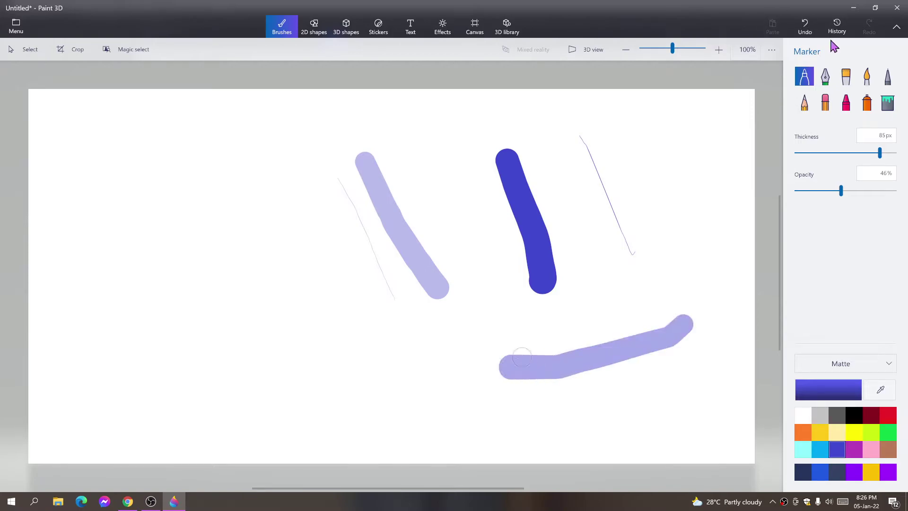
Undo the five thickness and opacity test strokes
{"action": "left_click", "coordinate": [804, 26]}
{"action": "left_click", "coordinate": [804, 26]}
{"action": "left_click", "coordinate": [804, 26]}
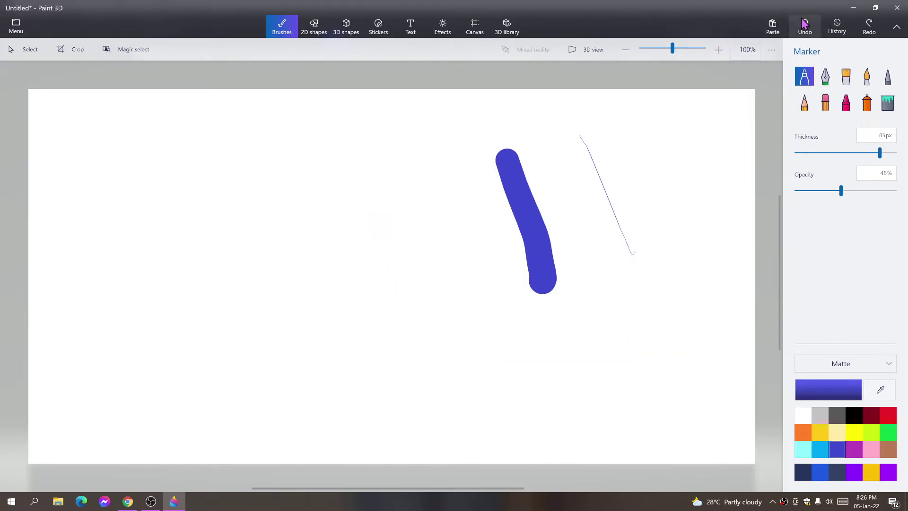
{"action": "left_click", "coordinate": [804, 26]}
{"action": "left_click", "coordinate": [804, 26]}
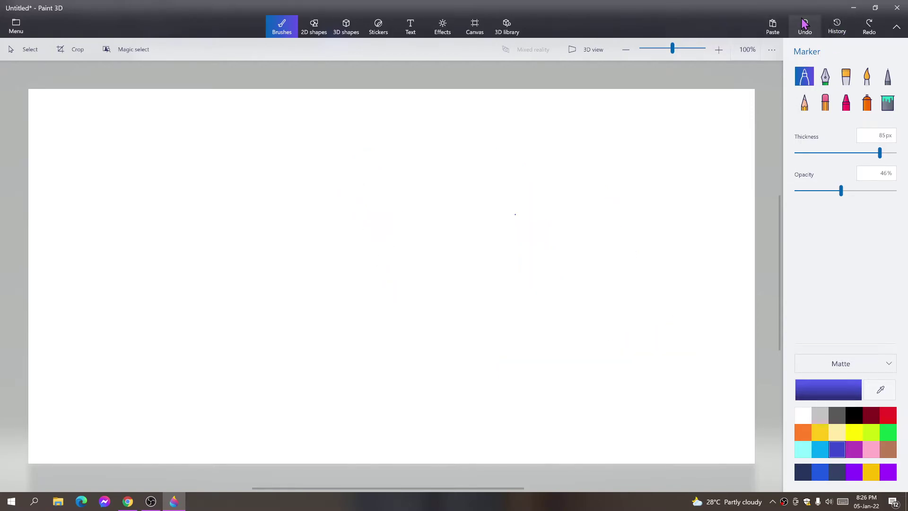
Set the marker to 100% opacity and 43 px thickness, placing one test dot and undoing it
{"action": "left_click", "coordinate": [895, 191]}
{"action": "left_click_drag", "start_coordinate": [879, 153], "coordinate": [838, 157]}
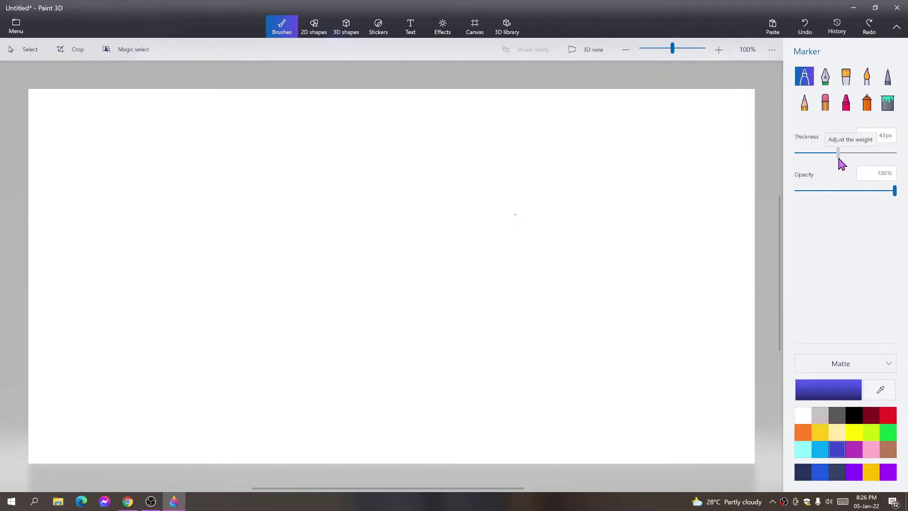
{"action": "left_click", "coordinate": [493, 182]}
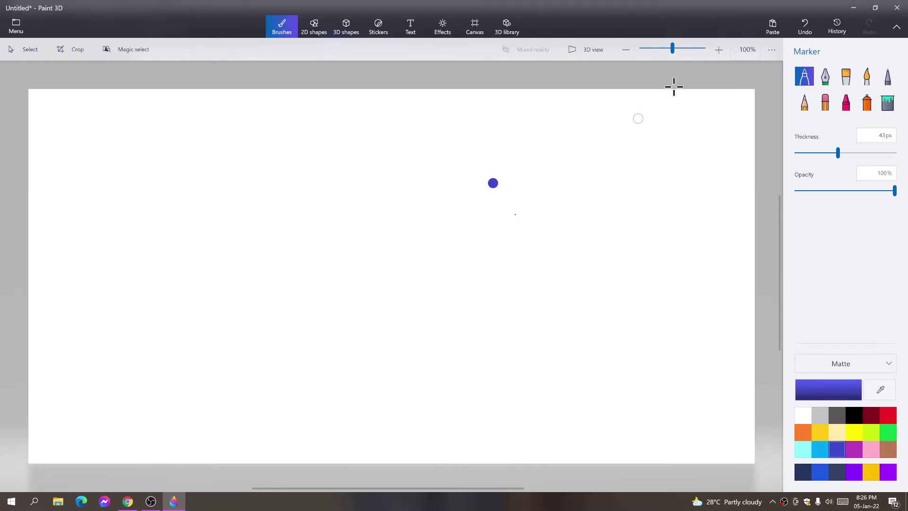
{"action": "left_click", "coordinate": [805, 29]}
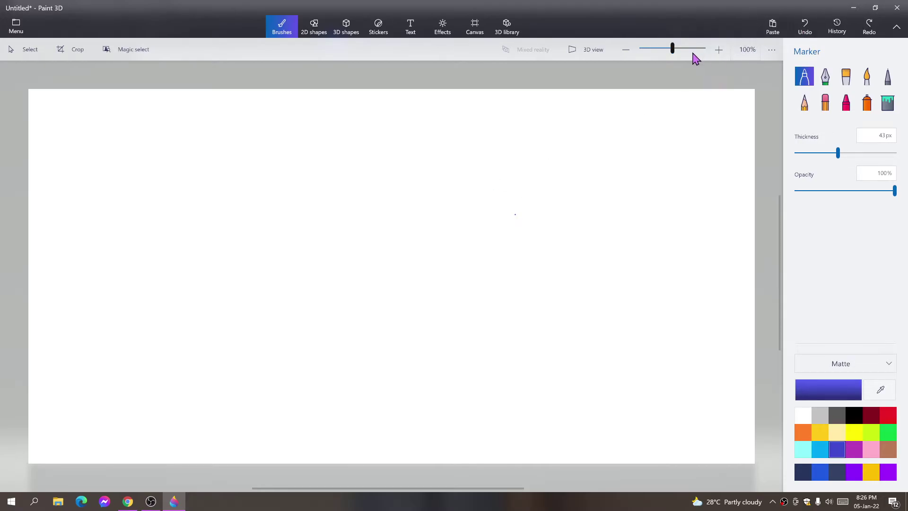
Try zooming the canvas, restore it to 100%, and switch the 3D view on and off
{"action": "mouse_move", "coordinate": [681, 51]}
{"action": "left_mouse_down"}
{"action": "mouse_move", "coordinate": [657, 48]}
{"action": "mouse_move", "coordinate": [689, 45]}
{"action": "mouse_move", "coordinate": [673, 45]}
{"action": "left_mouse_up"}
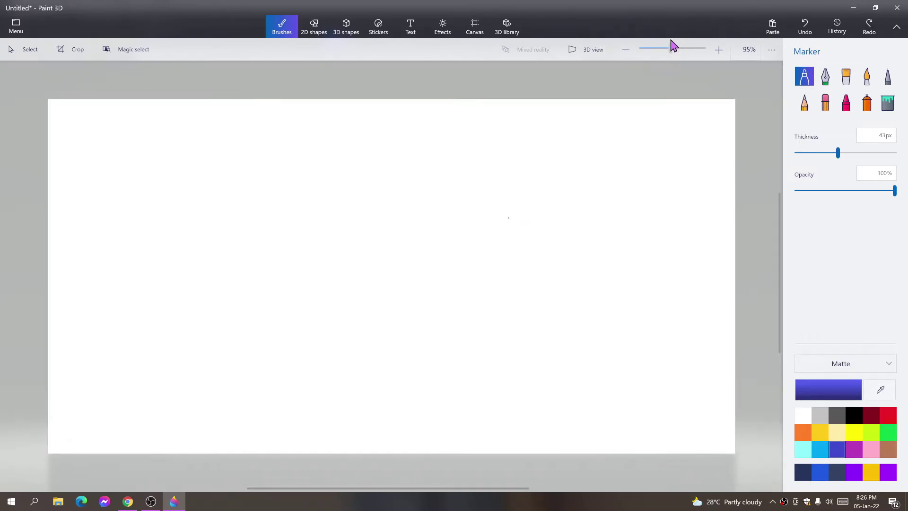
{"action": "left_click", "coordinate": [717, 51]}
{"action": "left_click", "coordinate": [601, 56]}
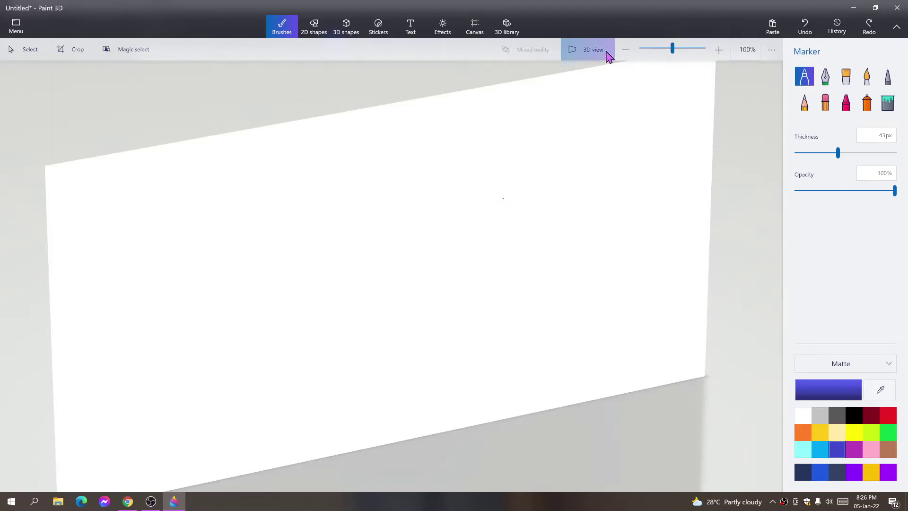
{"action": "left_click", "coordinate": [600, 50]}
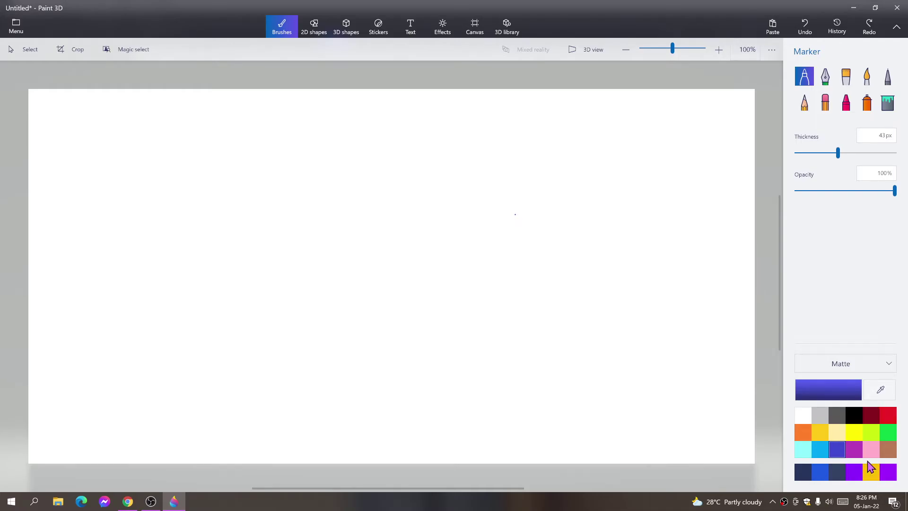
Draw a blue marker stroke mid-canvas, sample its color with the eyedropper, and draw a short stroke in that color
{"action": "left_click", "coordinate": [880, 394]}
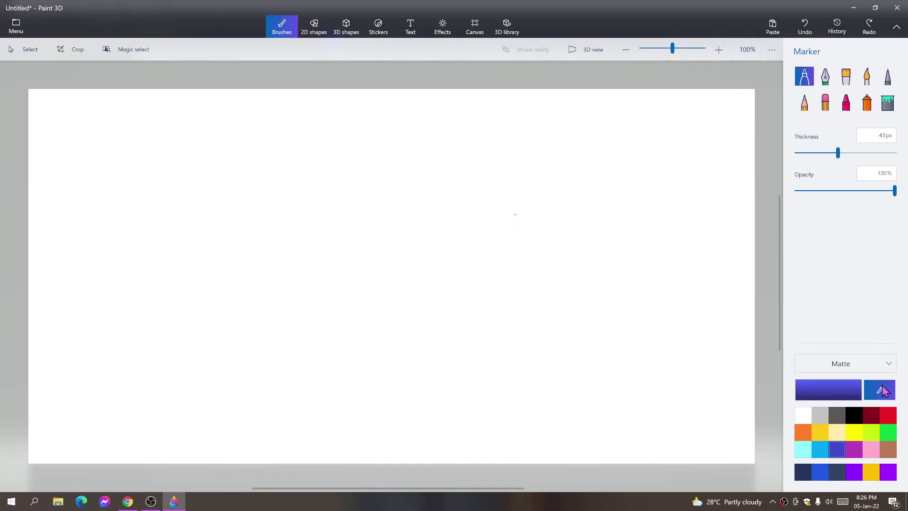
{"action": "left_click_drag", "start_coordinate": [473, 228], "coordinate": [336, 311]}
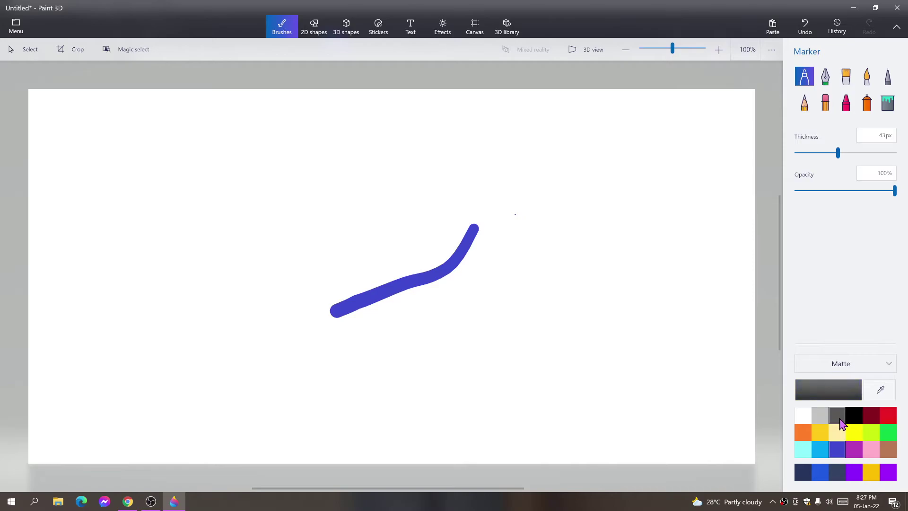
{"action": "left_click", "coordinate": [880, 390]}
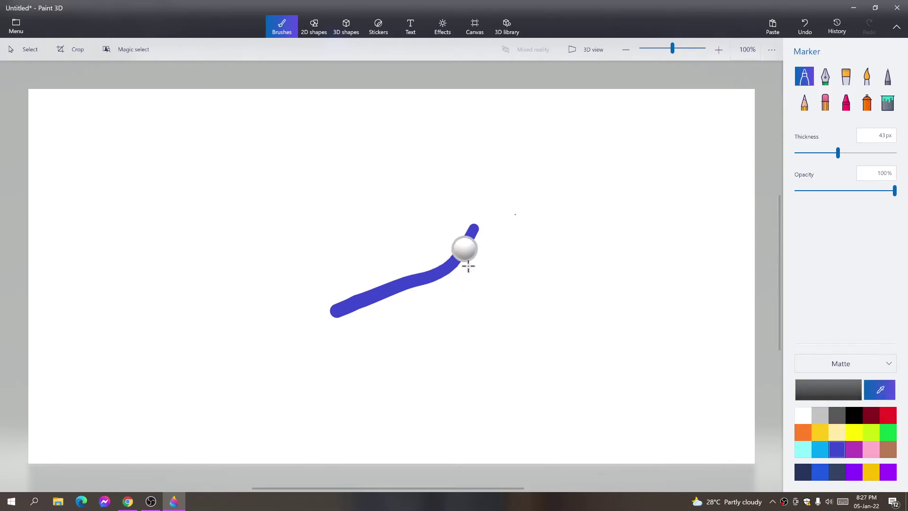
{"action": "left_click", "coordinate": [466, 249]}
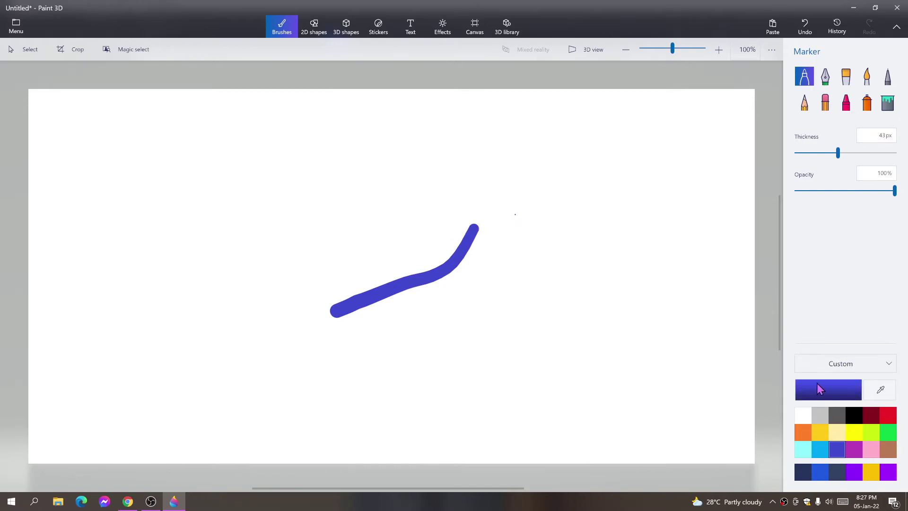
{"action": "left_click_drag", "start_coordinate": [611, 267], "coordinate": [620, 310]}
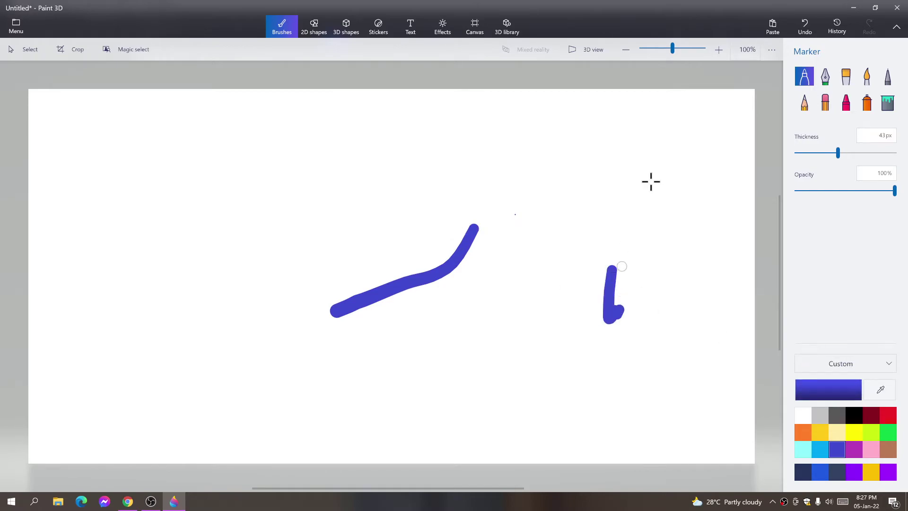
Undo the blue strokes drawn for the eyedropper test
{"action": "left_click", "coordinate": [805, 27]}
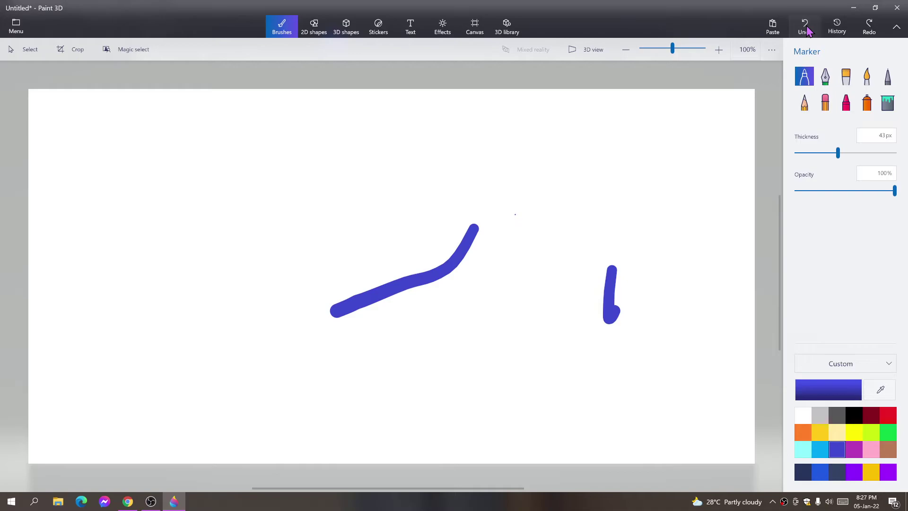
{"action": "left_click", "coordinate": [806, 29]}
{"action": "left_click", "coordinate": [806, 29]}
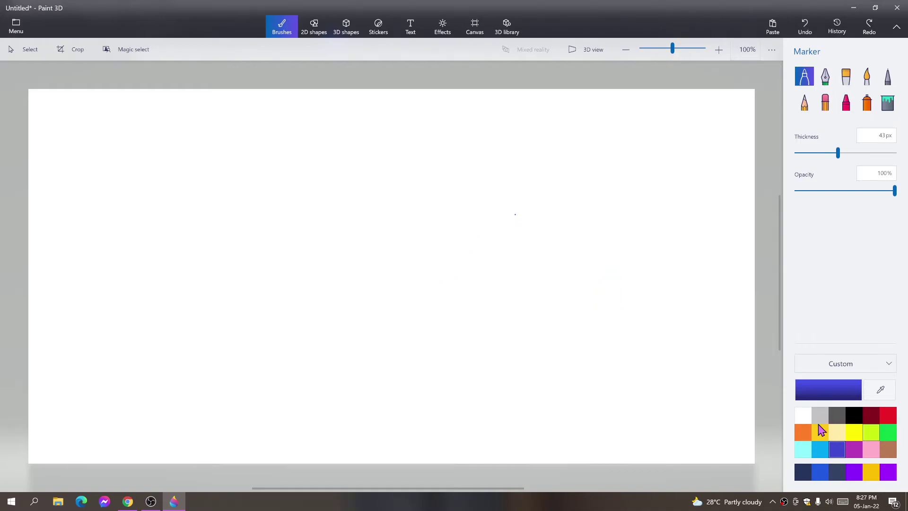
Examine the material options available for the marker color, leaving it on Custom
{"action": "left_click", "coordinate": [880, 367]}
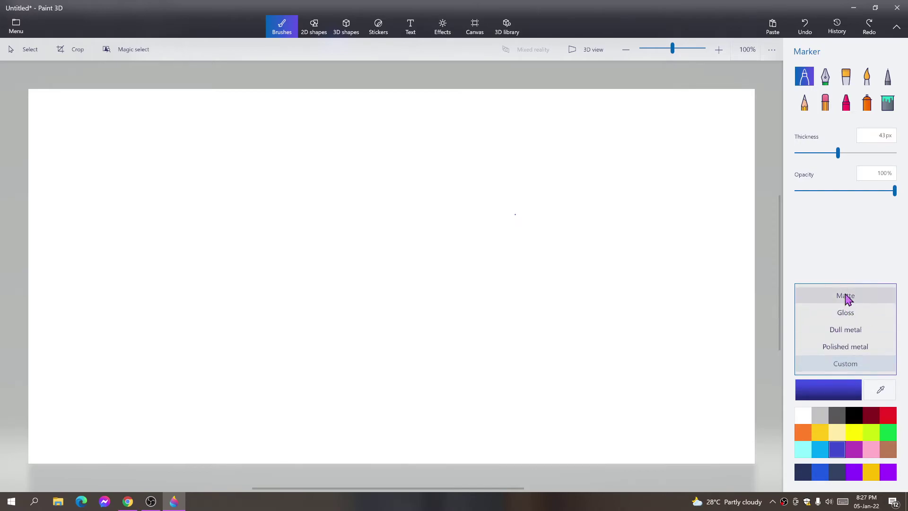
{"action": "left_click", "coordinate": [833, 268]}
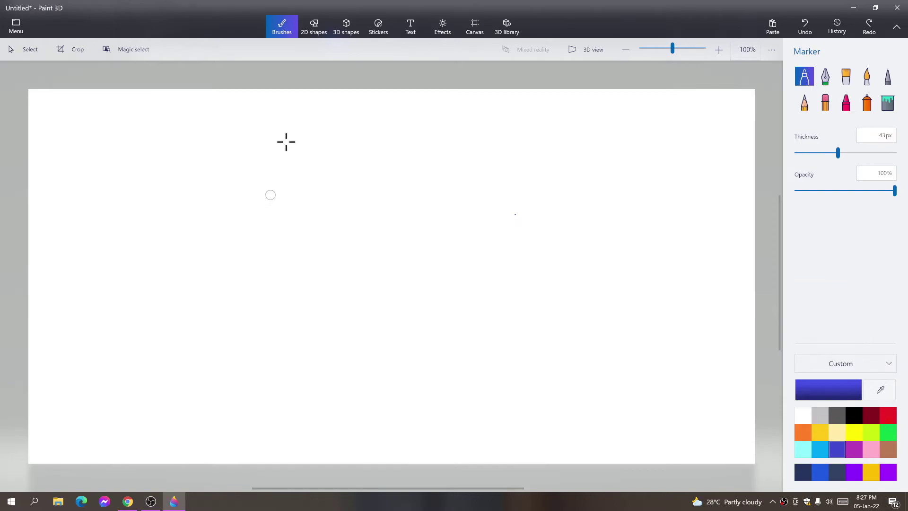
Draw a 2D circle mid-canvas, undo it, and draw another one slightly further right
{"action": "left_click", "coordinate": [314, 27]}
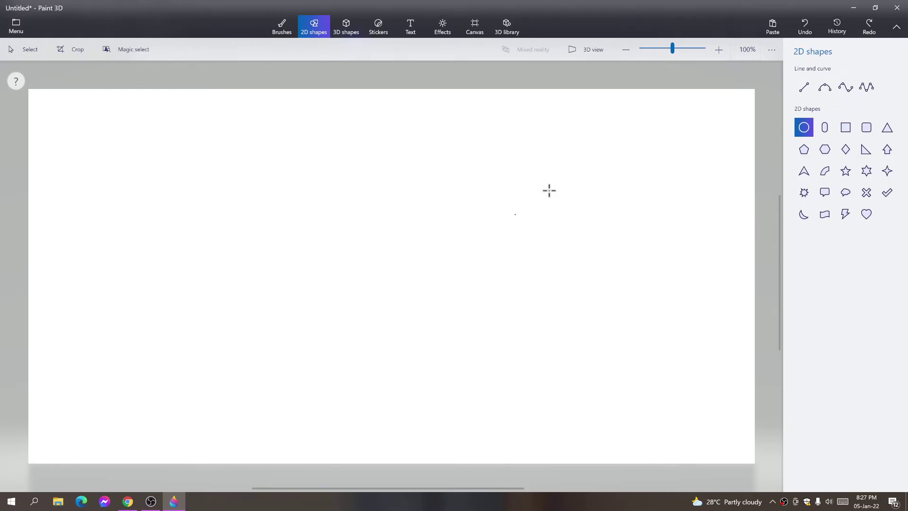
{"action": "left_click_drag", "start_coordinate": [263, 143], "coordinate": [490, 340]}
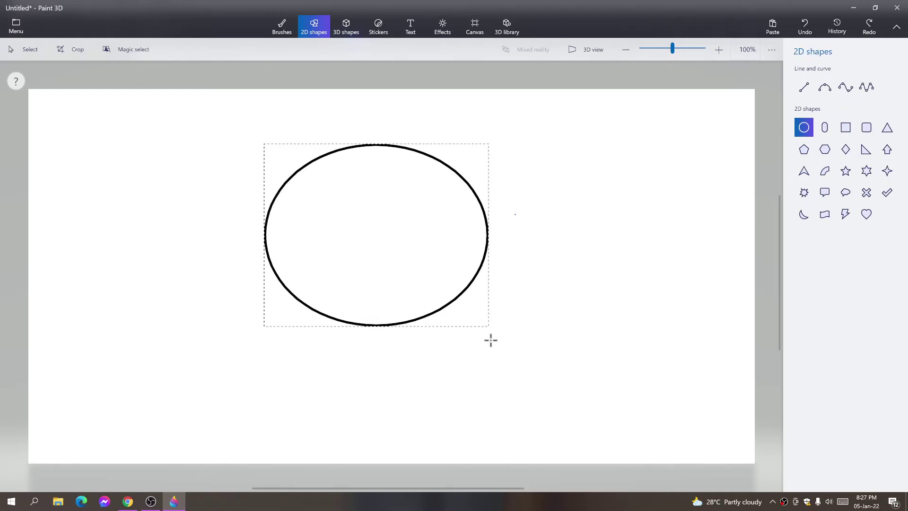
{"action": "left_click", "coordinate": [804, 28]}
{"action": "left_click_drag", "start_coordinate": [344, 165], "coordinate": [586, 335]}
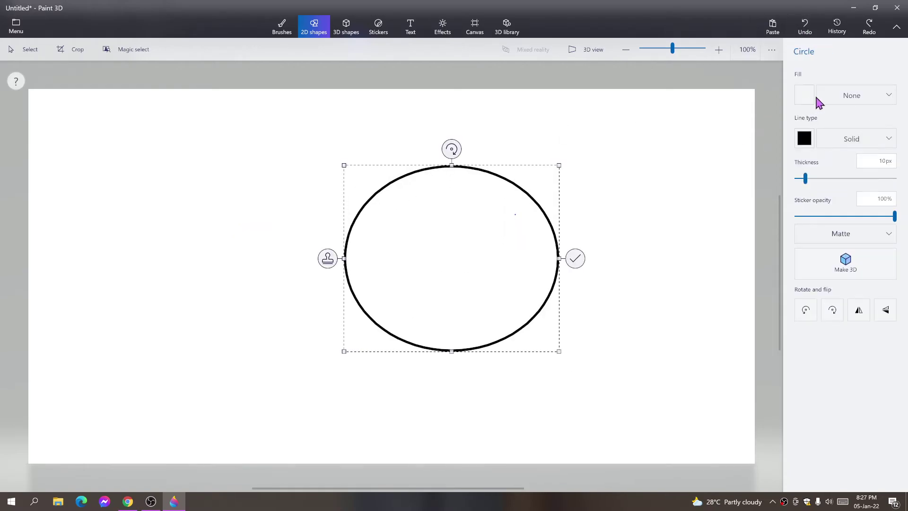
Fill the circle with solid red, and set its fill back to None
{"action": "left_click", "coordinate": [801, 96]}
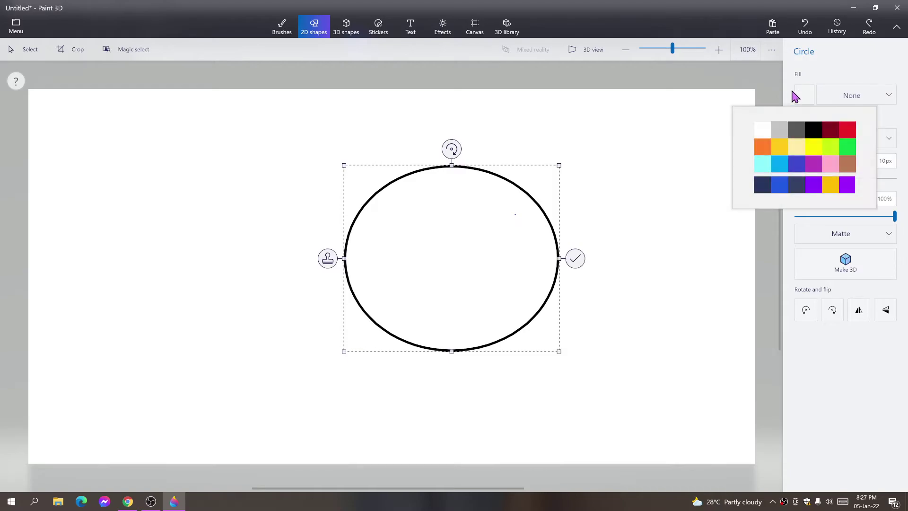
{"action": "left_click", "coordinate": [847, 132]}
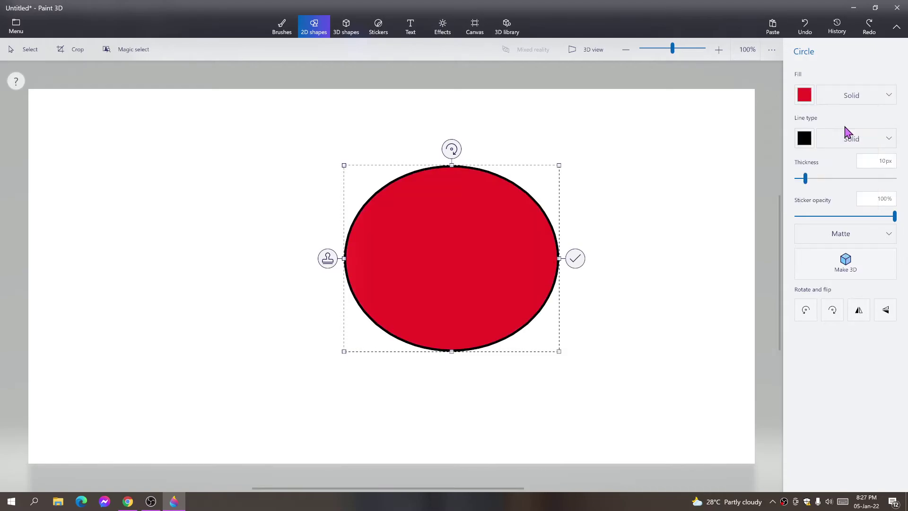
{"action": "left_click", "coordinate": [865, 95]}
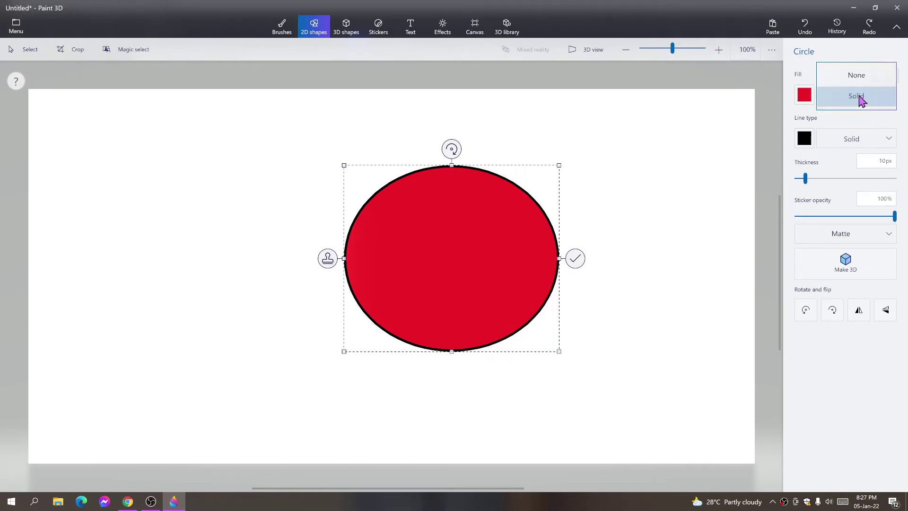
{"action": "left_click", "coordinate": [863, 77]}
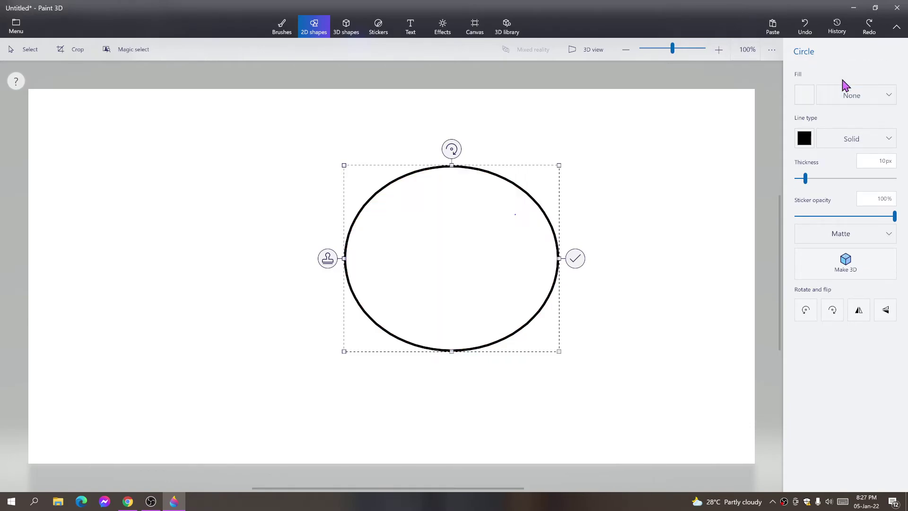
Color the circle's outline yellow, and set its line type to None
{"action": "left_click", "coordinate": [860, 140]}
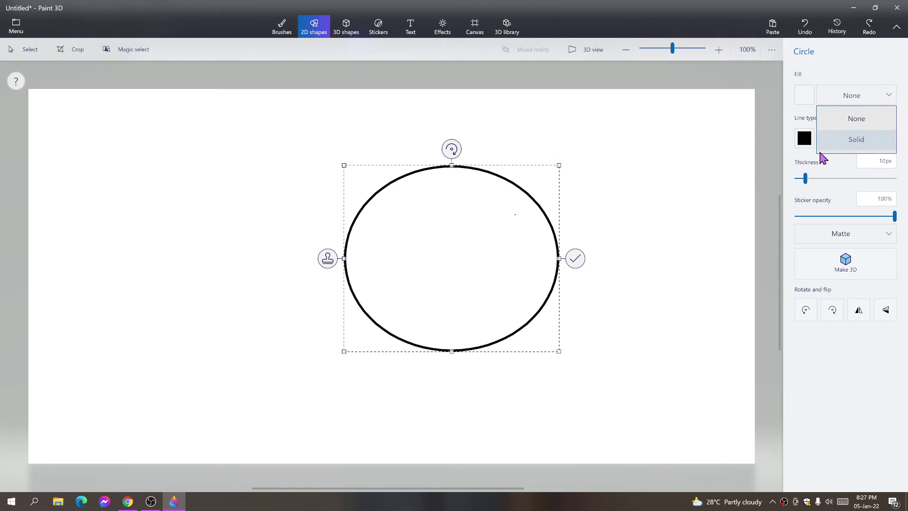
{"action": "left_click", "coordinate": [803, 140]}
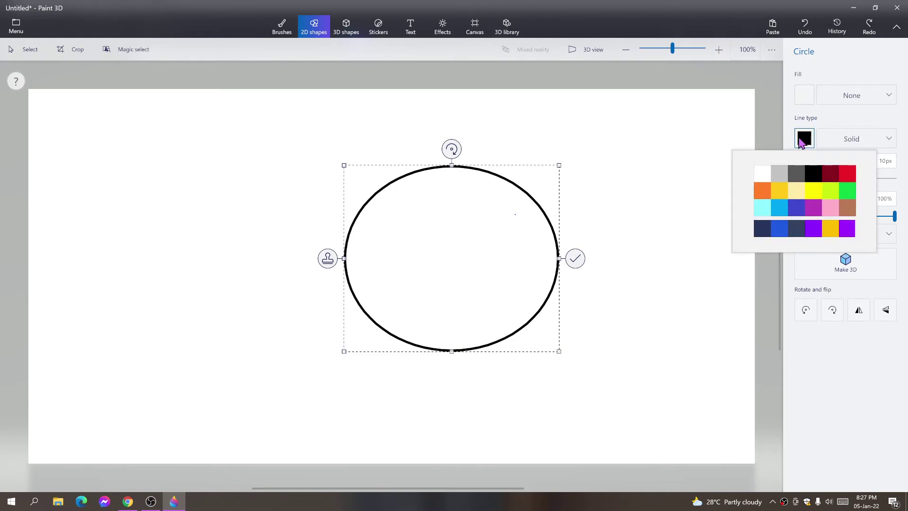
{"action": "left_click", "coordinate": [813, 190]}
{"action": "left_click", "coordinate": [846, 149]}
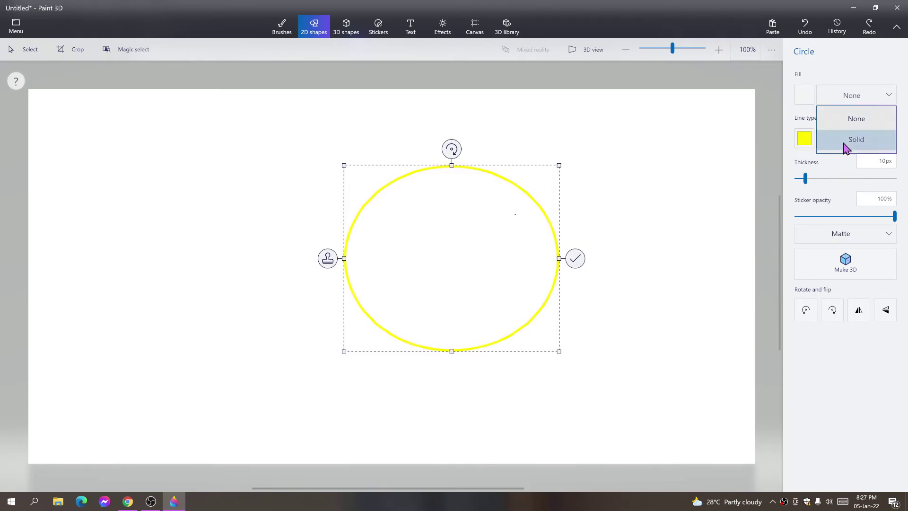
{"action": "left_click", "coordinate": [846, 119]}
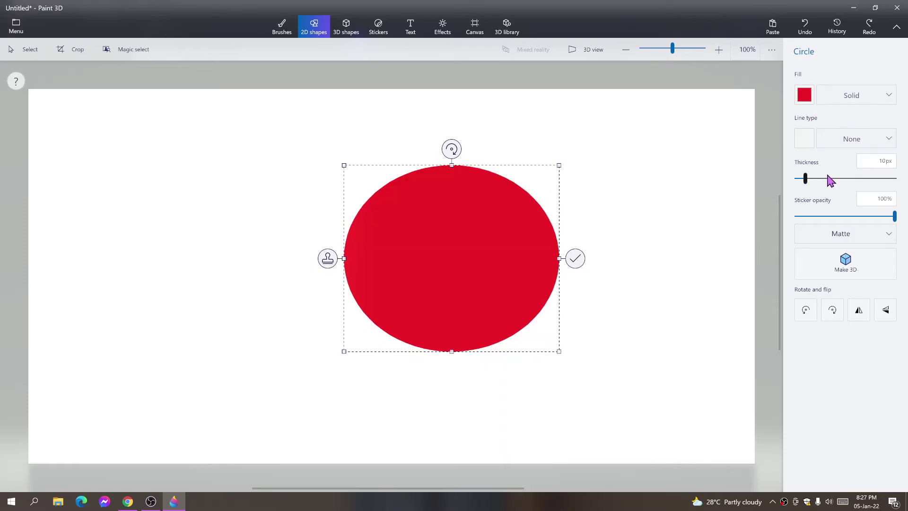
Give the red circle a solid brown outline 56 px thick, keeping the sticker opacity at 100%
{"action": "left_click", "coordinate": [809, 139]}
{"action": "left_click", "coordinate": [827, 138]}
{"action": "left_click", "coordinate": [826, 138]}
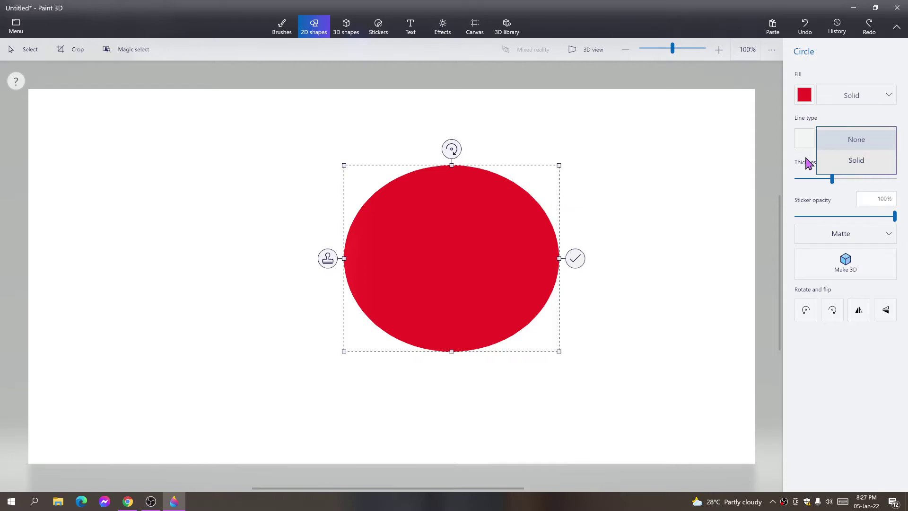
{"action": "left_click", "coordinate": [803, 140]}
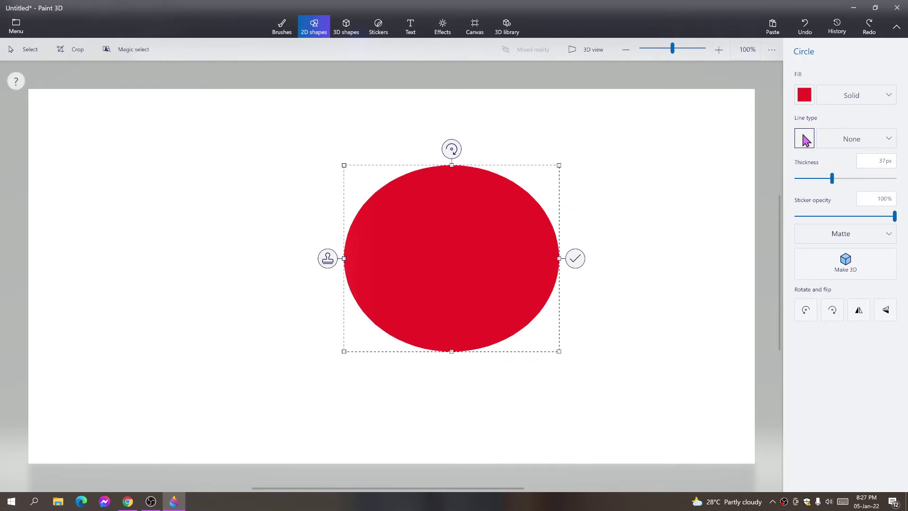
{"action": "left_click", "coordinate": [805, 140]}
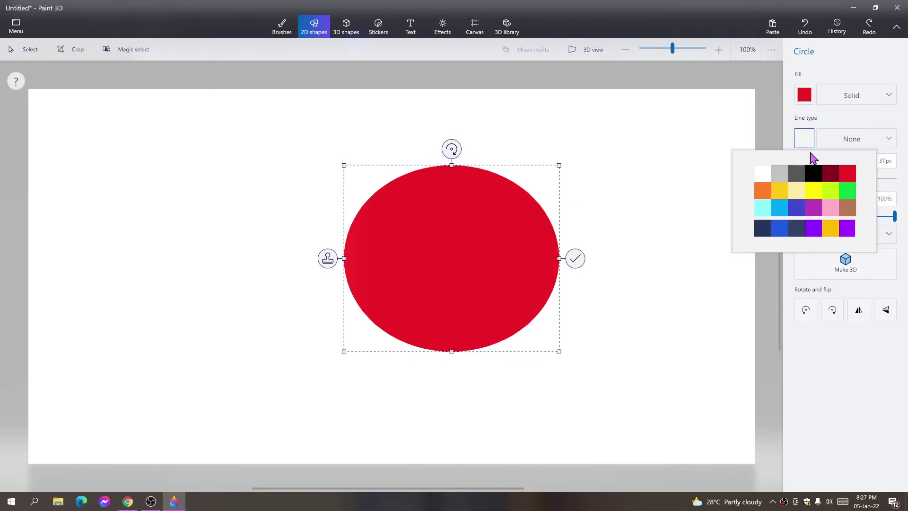
{"action": "left_click", "coordinate": [847, 208]}
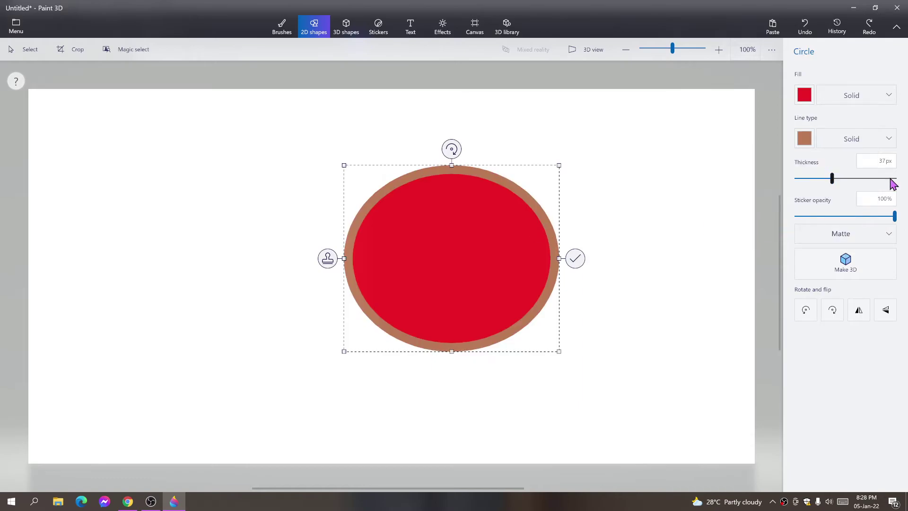
{"action": "left_click_drag", "start_coordinate": [884, 187], "coordinate": [853, 178]}
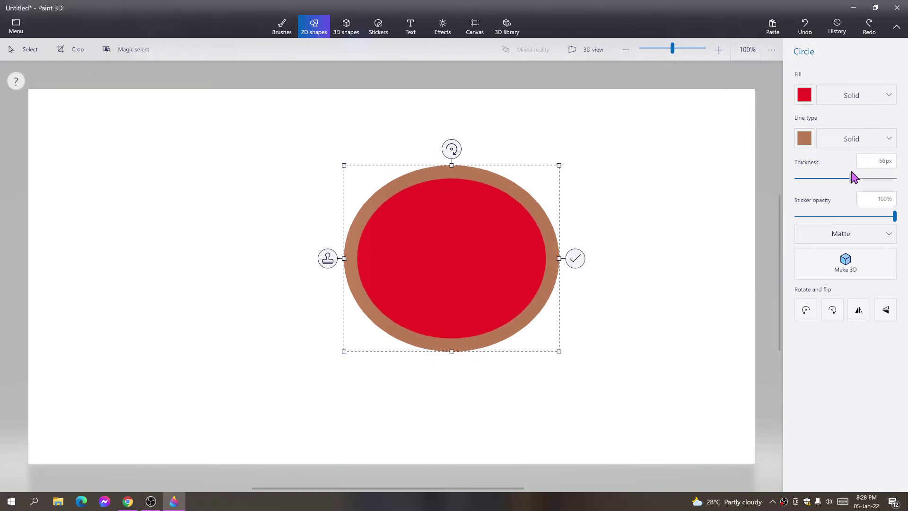
{"action": "left_click_drag", "start_coordinate": [871, 213], "coordinate": [906, 255]}
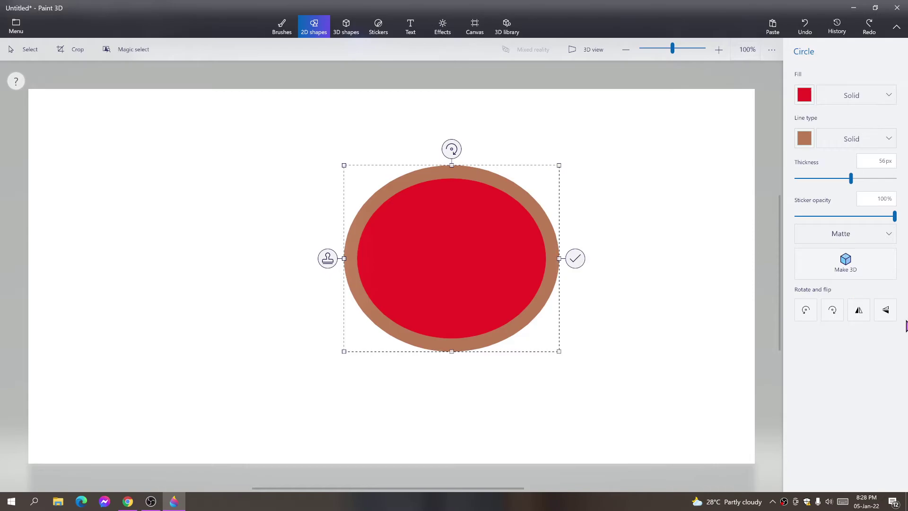
Flip the circle vertically, and stamp a copy in place while moving the selected circle to the canvas's left half
{"action": "left_click", "coordinate": [885, 310]}
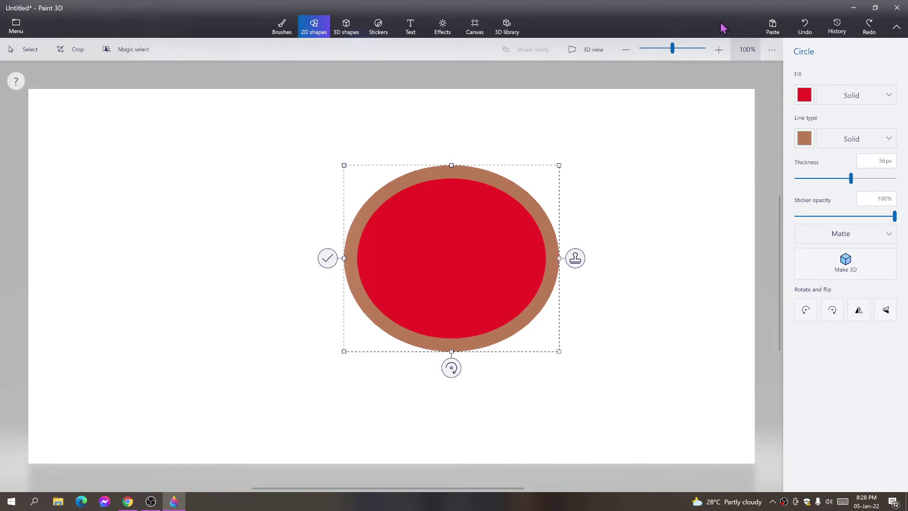
{"action": "left_click", "coordinate": [575, 258]}
{"action": "left_click_drag", "start_coordinate": [535, 251], "coordinate": [288, 253]}
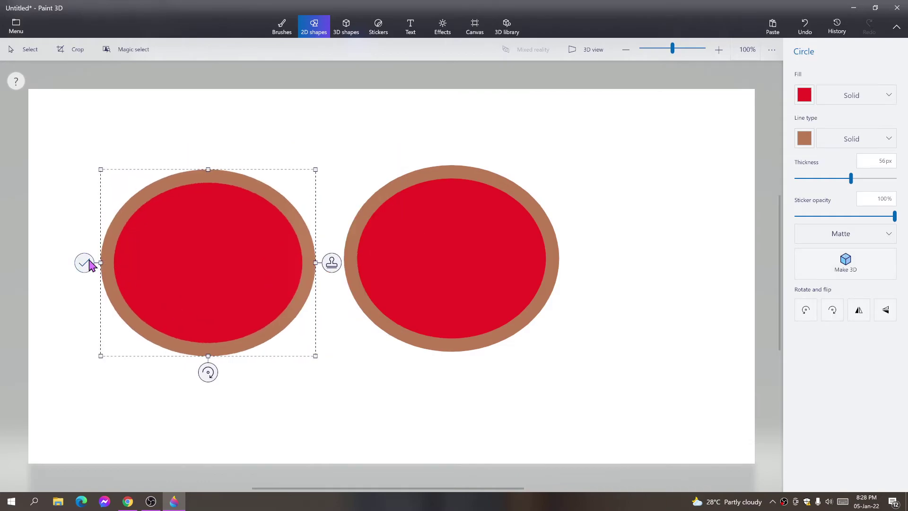
Rotate the circle in the canvas's left half by a few degrees and deselect it
{"action": "left_click_drag", "start_coordinate": [208, 372], "coordinate": [200, 379]}
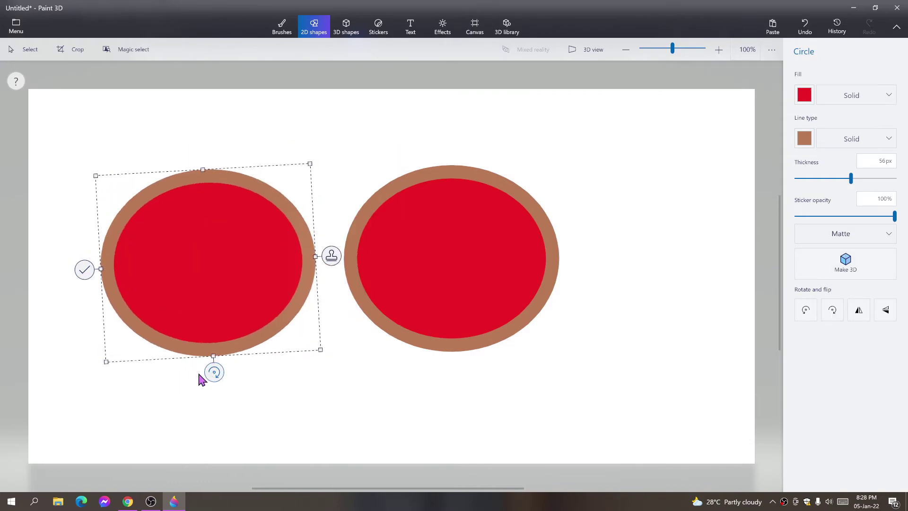
{"action": "left_click", "coordinate": [168, 375]}
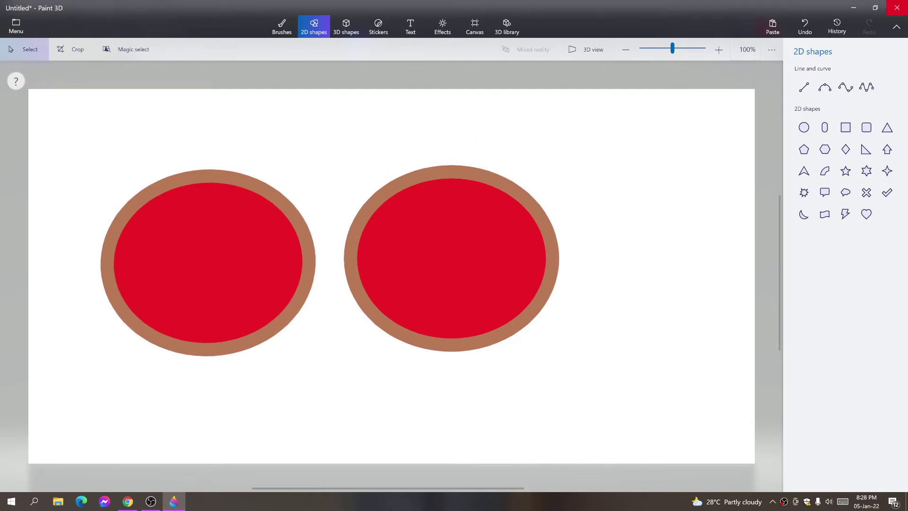
Scrub through the drawing's history and rewind it to the very beginning
{"action": "left_click", "coordinate": [836, 26]}
{"action": "left_click", "coordinate": [751, 74]}
{"action": "left_click_drag", "start_coordinate": [750, 77], "coordinate": [898, 85]}
{"action": "left_click", "coordinate": [755, 71]}
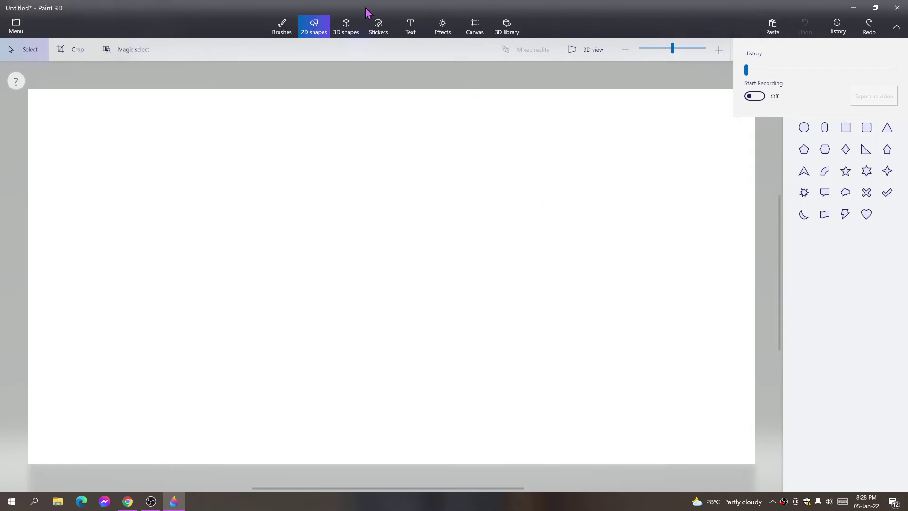
Draw a 3D cube in the upper middle of the canvas and change its color to red
{"action": "left_click", "coordinate": [339, 25]}
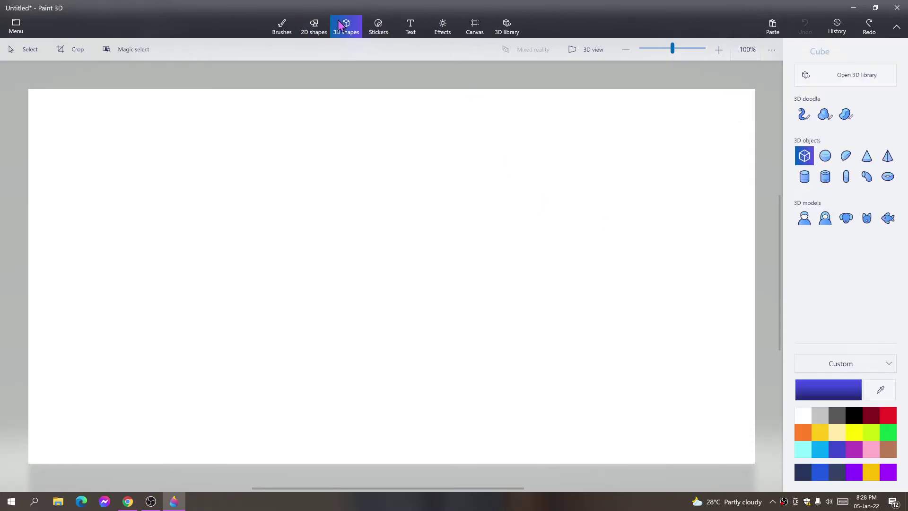
{"action": "mouse_move", "coordinate": [342, 164]}
{"action": "left_mouse_down"}
{"action": "mouse_move", "coordinate": [448, 257]}
{"action": "mouse_move", "coordinate": [502, 283]}
{"action": "left_mouse_up"}
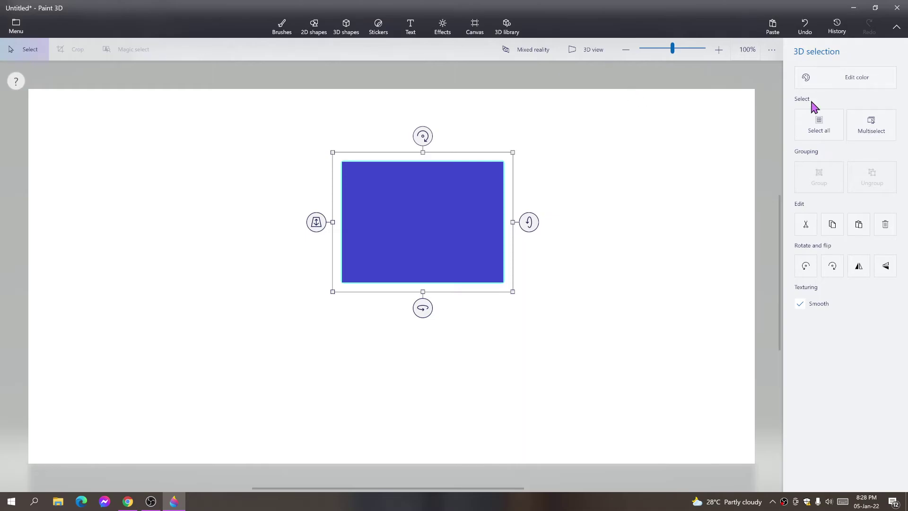
{"action": "left_click", "coordinate": [843, 80]}
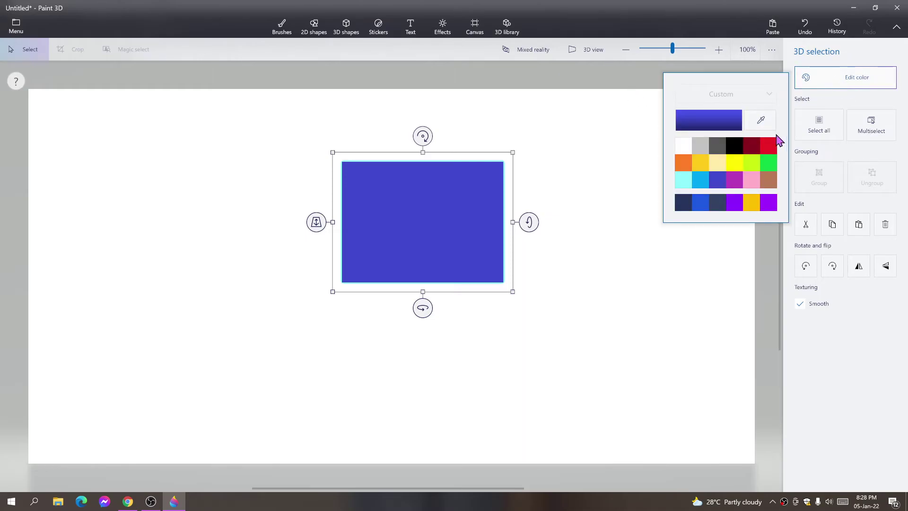
{"action": "left_click", "coordinate": [769, 146]}
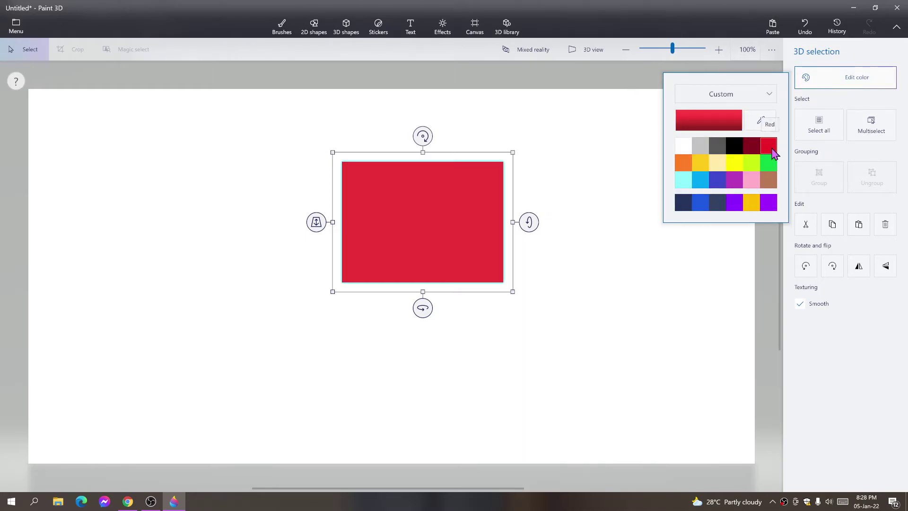
{"action": "left_click", "coordinate": [590, 234]}
View the red cube in 3D view and return to the flat view
{"action": "left_click", "coordinate": [590, 53]}
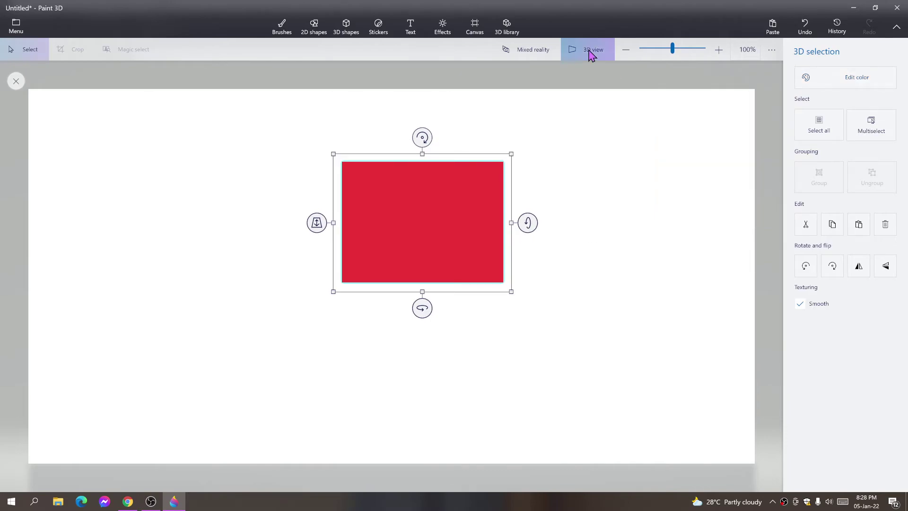
{"action": "left_click", "coordinate": [590, 53]}
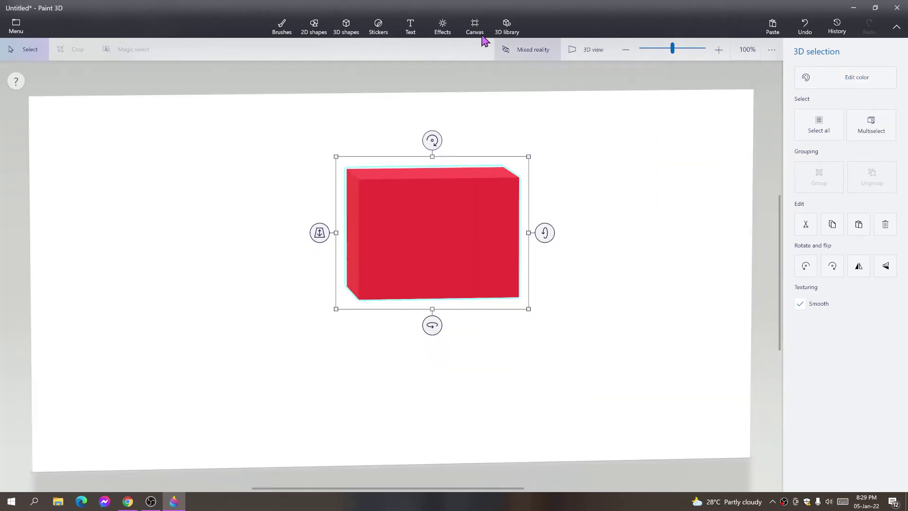
Doodle a looping blue tube 60 px thick to the right of the red cube, and undo both the tube and the cube
{"action": "left_click", "coordinate": [354, 29]}
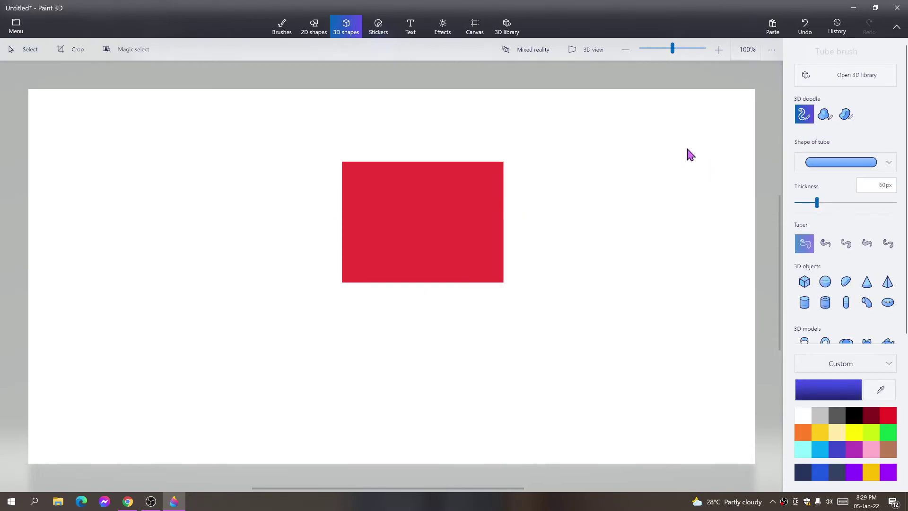
{"action": "left_click_drag", "start_coordinate": [703, 152], "coordinate": [686, 144]}
{"action": "mouse_move", "coordinate": [663, 212]}
{"action": "left_mouse_down"}
{"action": "mouse_move", "coordinate": [712, 214]}
{"action": "mouse_move", "coordinate": [715, 171]}
{"action": "mouse_move", "coordinate": [702, 148]}
{"action": "left_mouse_up"}
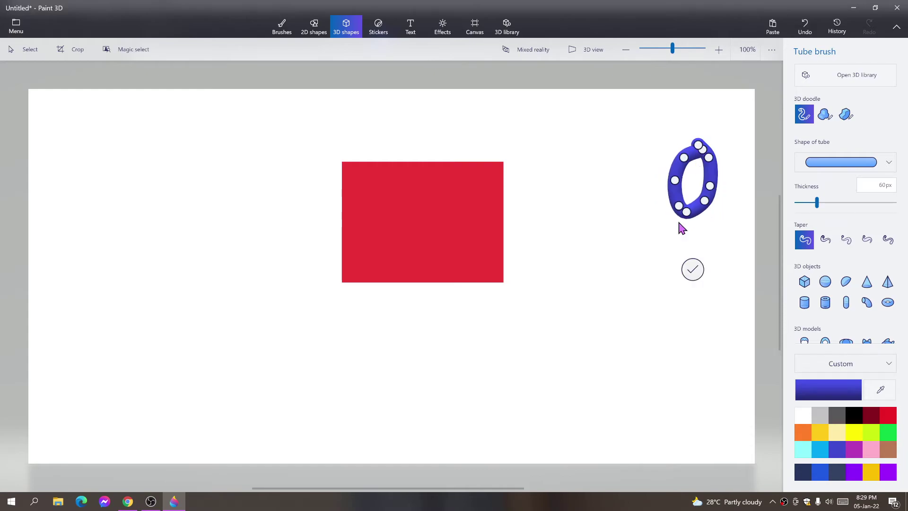
{"action": "mouse_move", "coordinate": [709, 165]}
{"action": "left_mouse_down"}
{"action": "mouse_move", "coordinate": [714, 203]}
{"action": "mouse_move", "coordinate": [695, 239]}
{"action": "mouse_move", "coordinate": [657, 230]}
{"action": "mouse_move", "coordinate": [642, 167]}
{"action": "mouse_move", "coordinate": [738, 168]}
{"action": "left_mouse_up"}
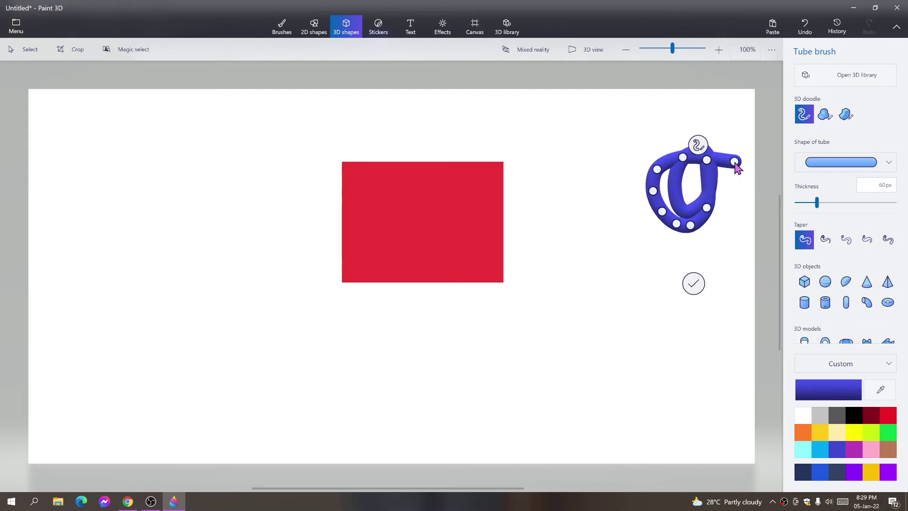
{"action": "left_click", "coordinate": [808, 26]}
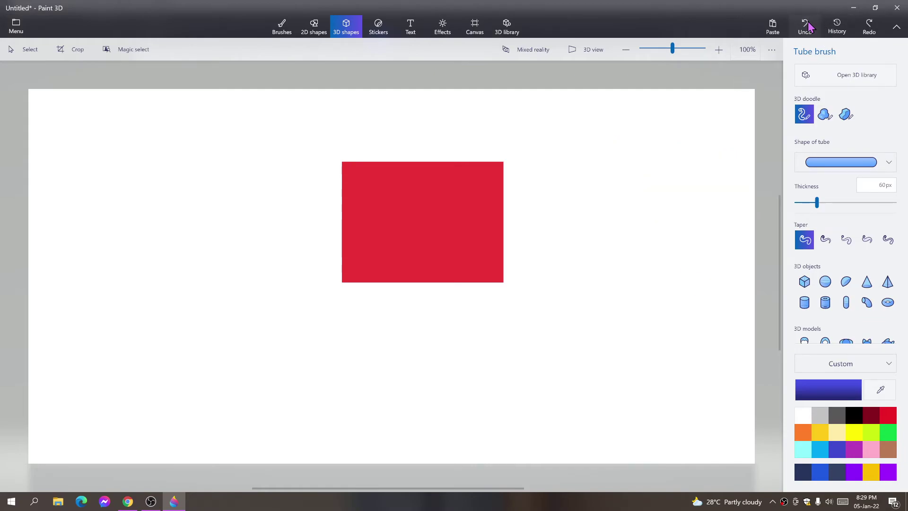
{"action": "left_click", "coordinate": [808, 26]}
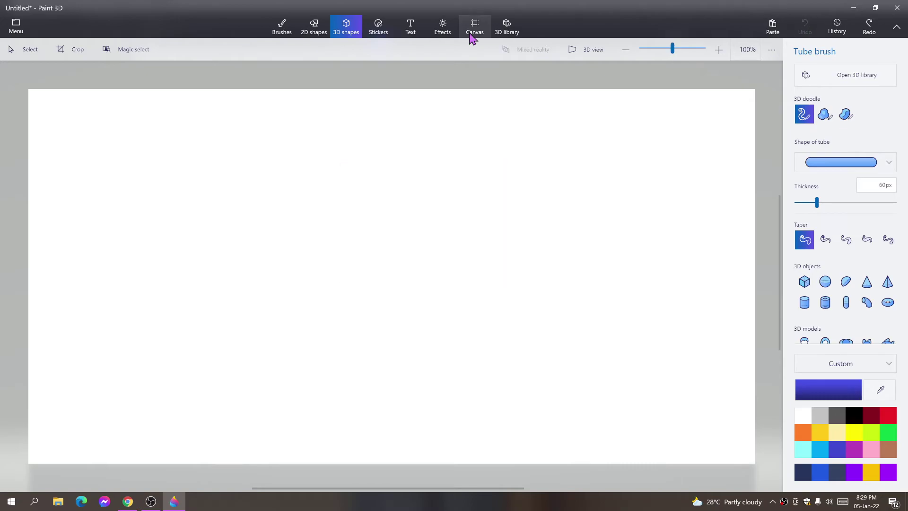
Place a smiling star sticker in the upper middle of the canvas and undo it
{"action": "left_click", "coordinate": [384, 30]}
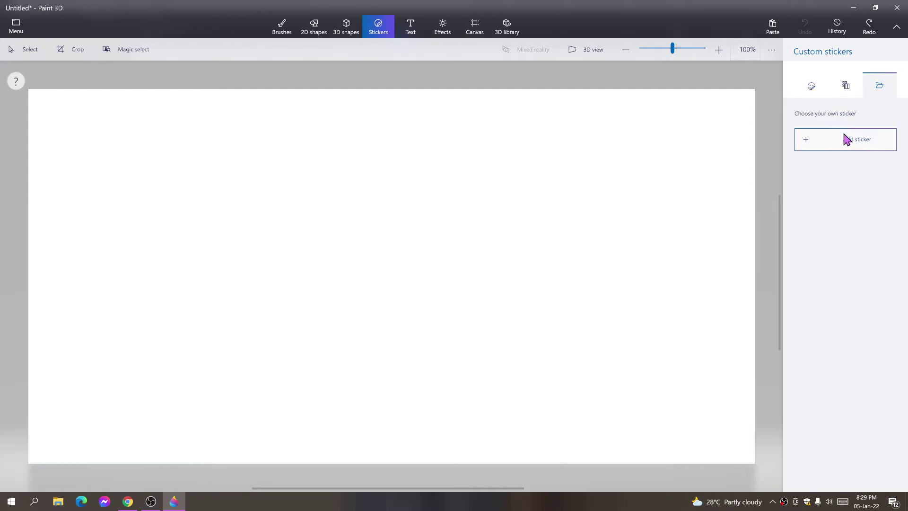
{"action": "left_click", "coordinate": [812, 87]}
{"action": "left_click_drag", "start_coordinate": [339, 159], "coordinate": [516, 336]}
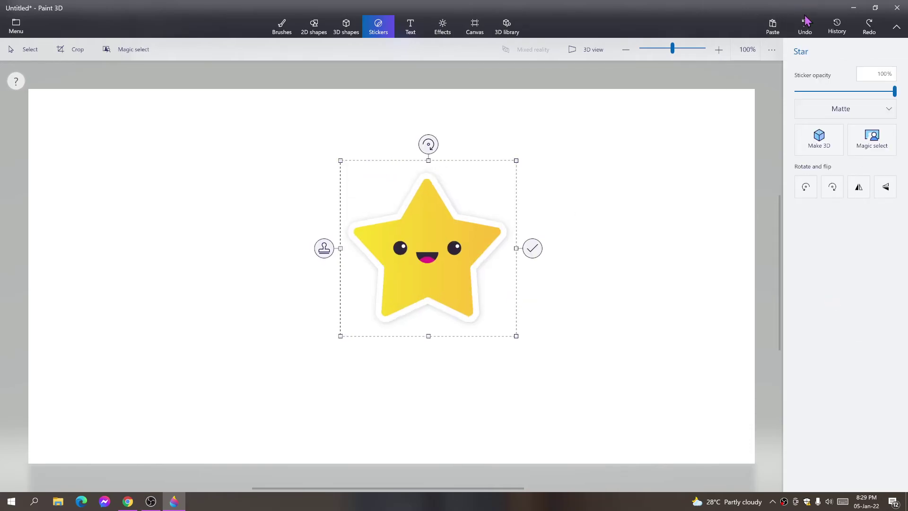
{"action": "left_click", "coordinate": [804, 19]}
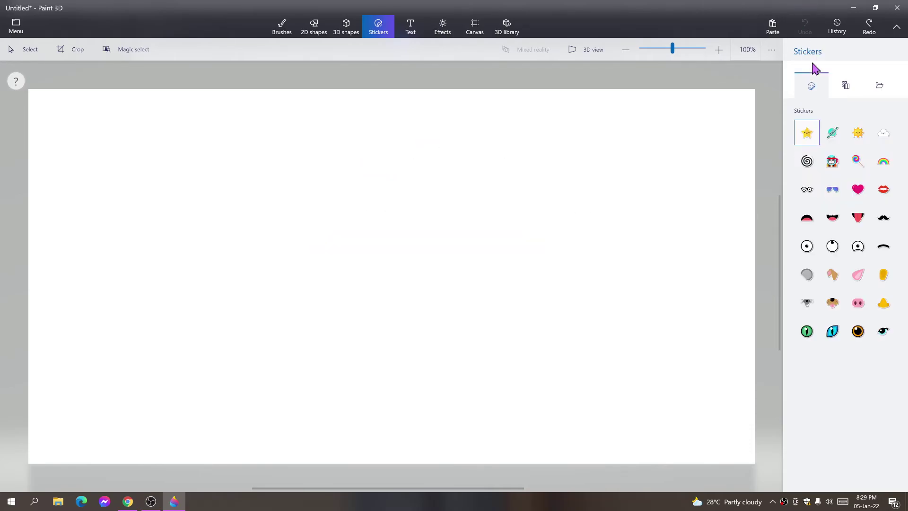
Place a wood texture sticker in the lower right corner of the canvas and undo it
{"action": "left_click", "coordinate": [845, 89]}
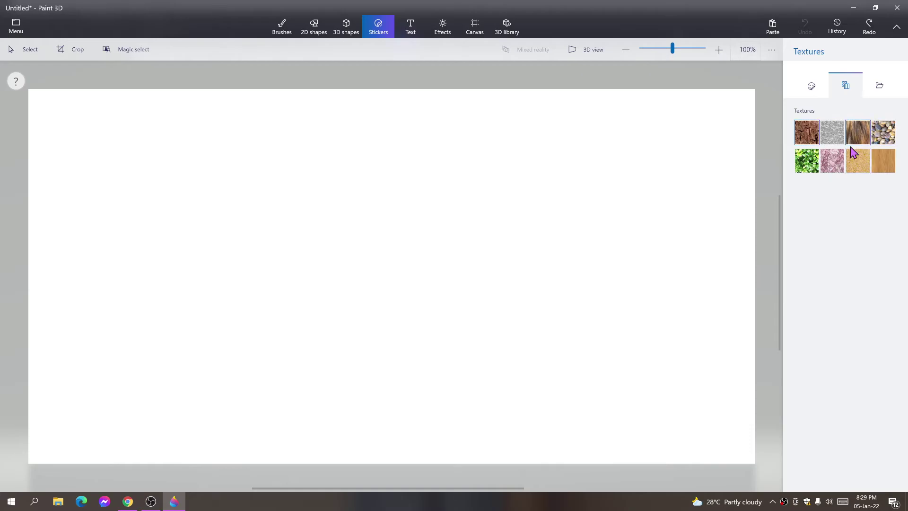
{"action": "left_click", "coordinate": [858, 160]}
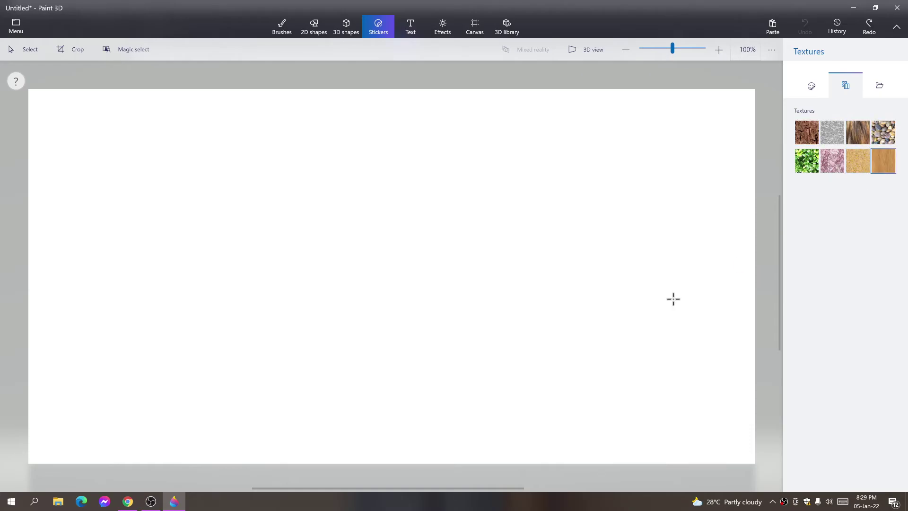
{"action": "left_click_drag", "start_coordinate": [575, 304], "coordinate": [770, 441]}
{"action": "left_click", "coordinate": [828, 9]}
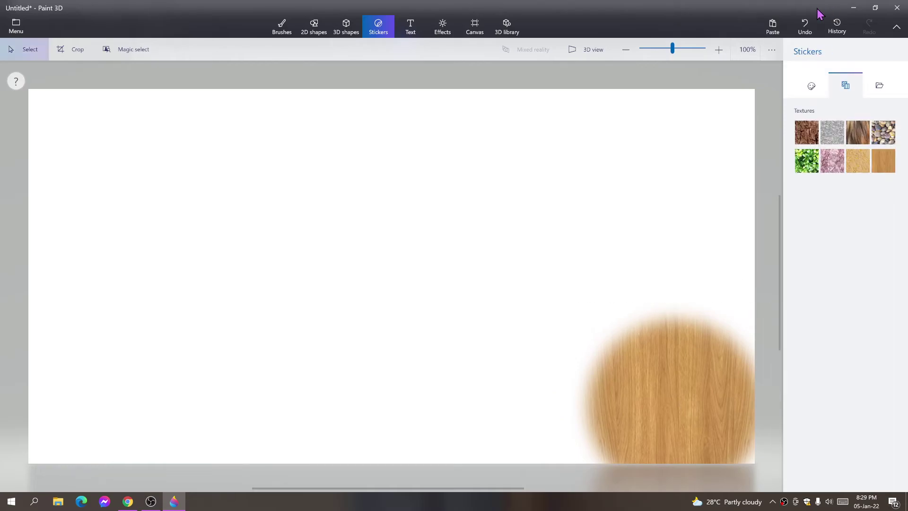
{"action": "left_click", "coordinate": [806, 23]}
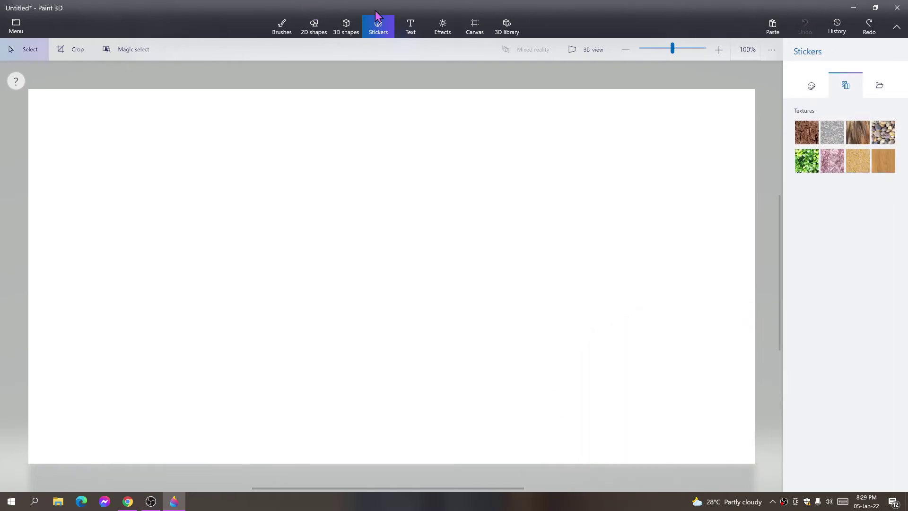
Add a 2D text box in the upper middle of the canvas reading "Hi I am" followed by the person's first name, both capitalized
{"action": "left_click", "coordinate": [415, 36]}
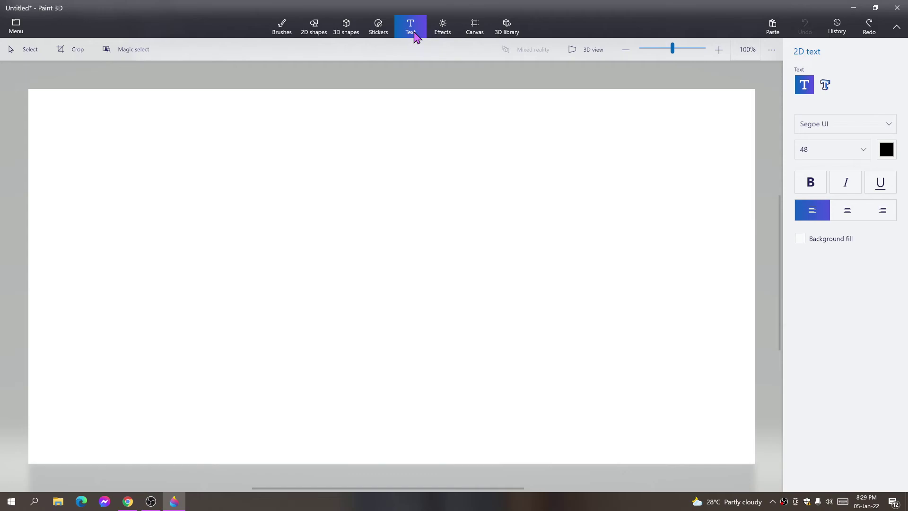
{"action": "left_click_drag", "start_coordinate": [435, 254], "coordinate": [558, 277]}
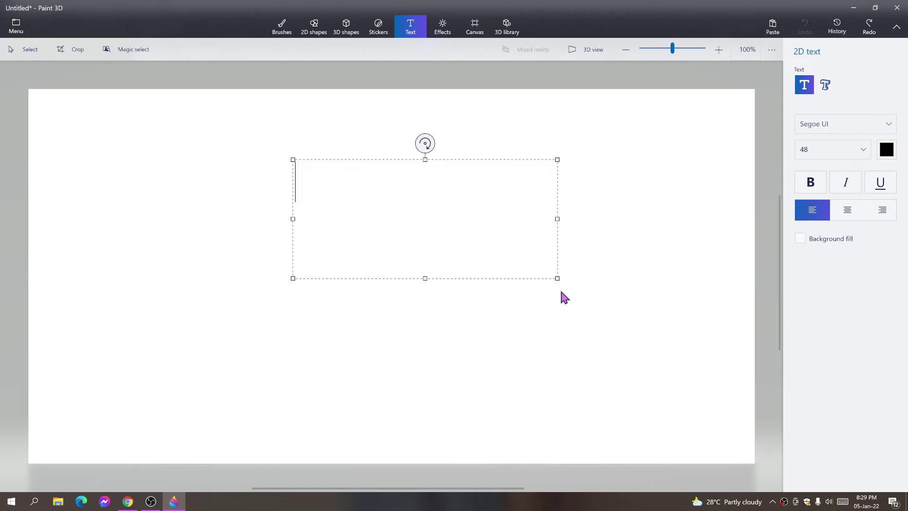
{"action": "type", "text": "Hi i akm"}
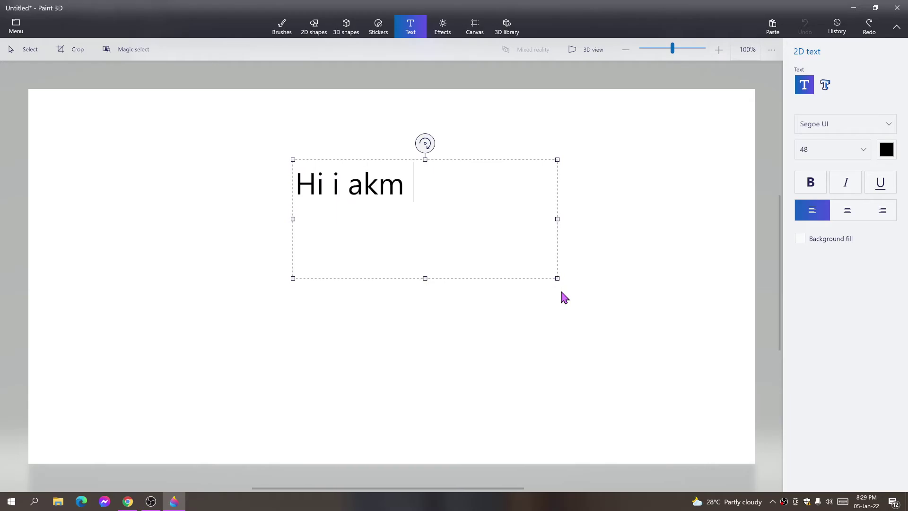
{"action": "key", "text": "BackSpace"}
{"action": "key", "text": "BackSpace"}
{"action": "key", "text": "BackSpace"}
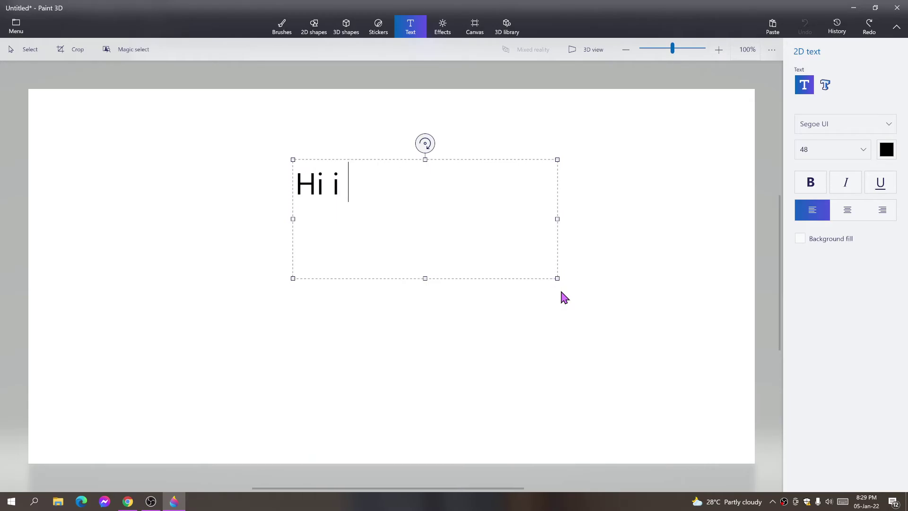
{"action": "type", "text": "am mw"}
{"action": "key", "text": "BackSpace"}
{"action": "type", "text": "eenu"}
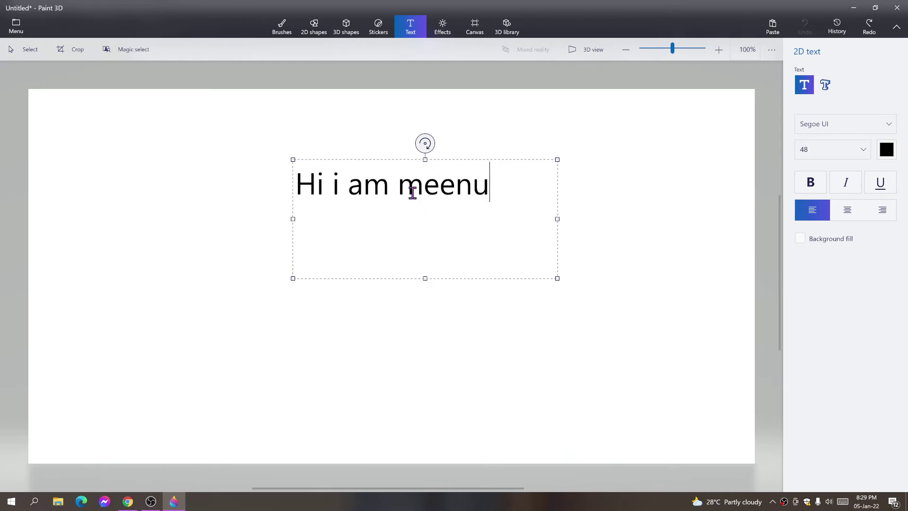
{"action": "left_click", "coordinate": [425, 207]}
{"action": "key", "text": "BackSpace"}
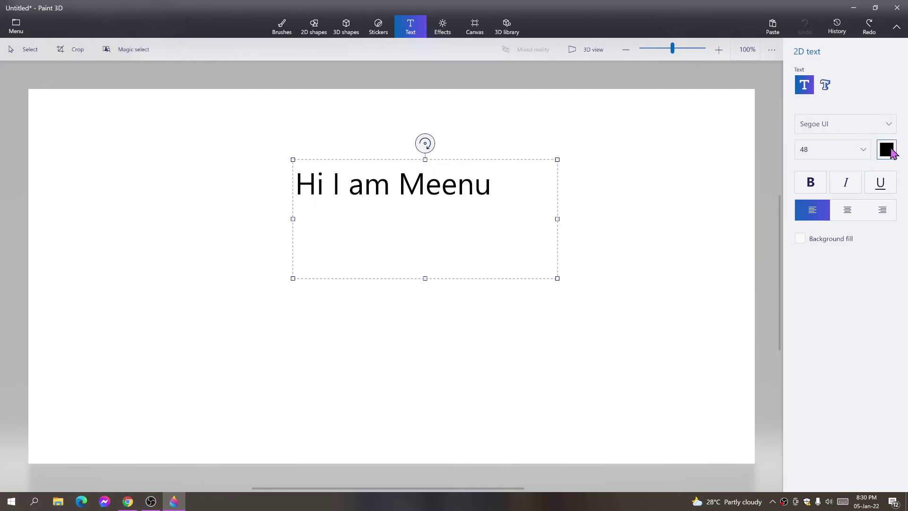
Look through the text color, font size and font family choices, and commit the text to the canvas
{"action": "left_click", "coordinate": [889, 151]}
{"action": "left_click", "coordinate": [830, 152]}
{"action": "left_click", "coordinate": [844, 124]}
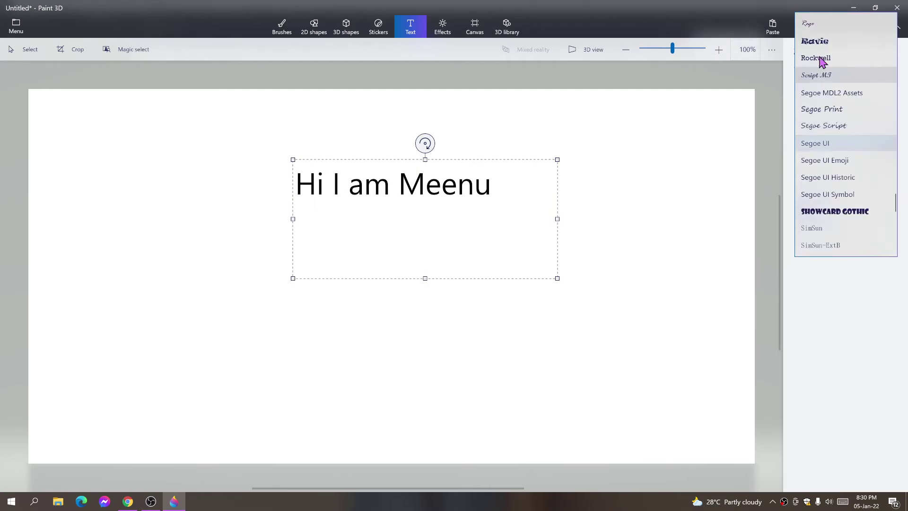
{"action": "left_click", "coordinate": [831, 183]}
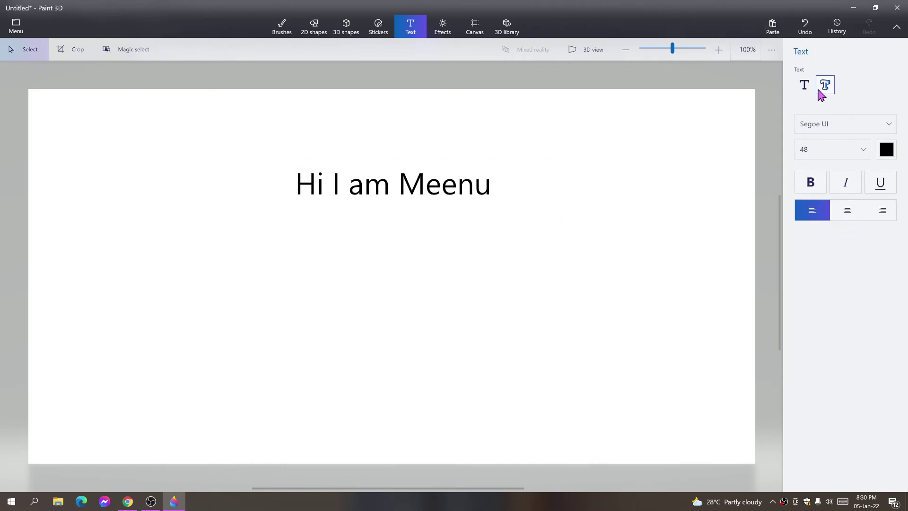
Try the 3D text mode and the italic style, and return to plain 2D text
{"action": "left_click", "coordinate": [820, 92]}
{"action": "left_click", "coordinate": [809, 91]}
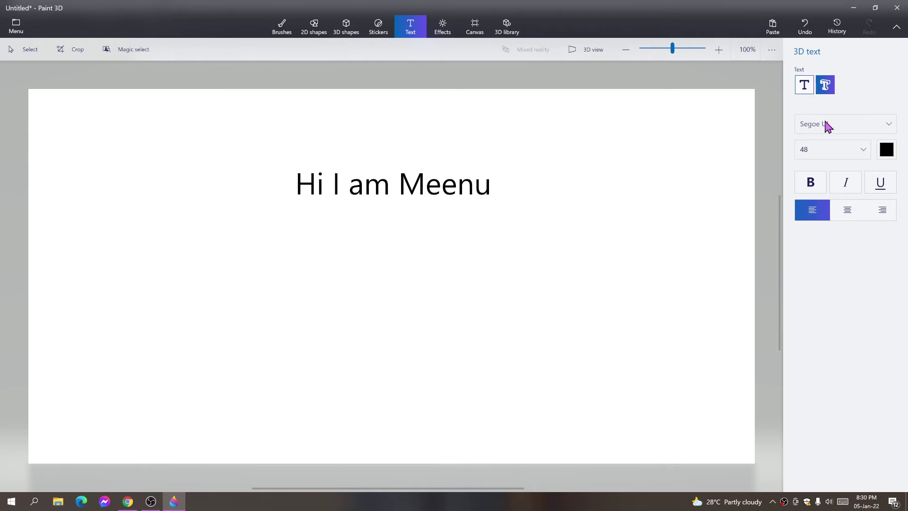
{"action": "left_click", "coordinate": [845, 188]}
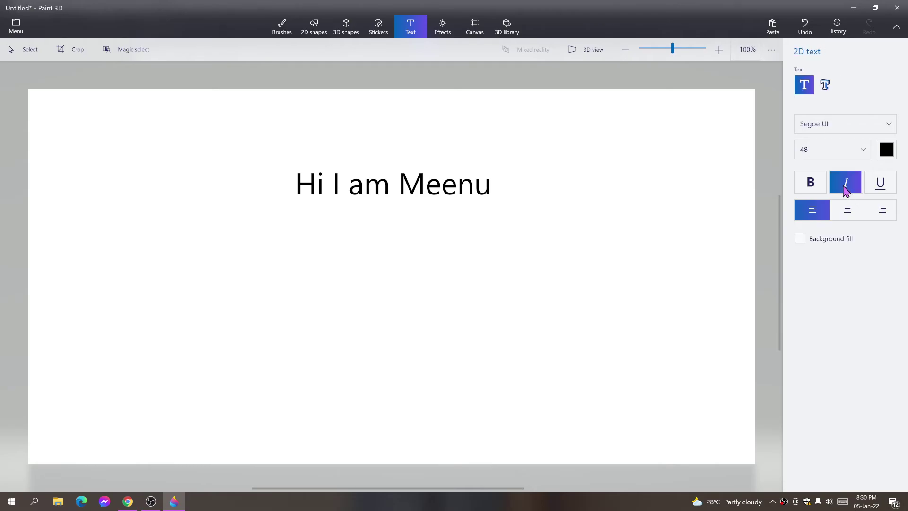
{"action": "left_click", "coordinate": [846, 188]}
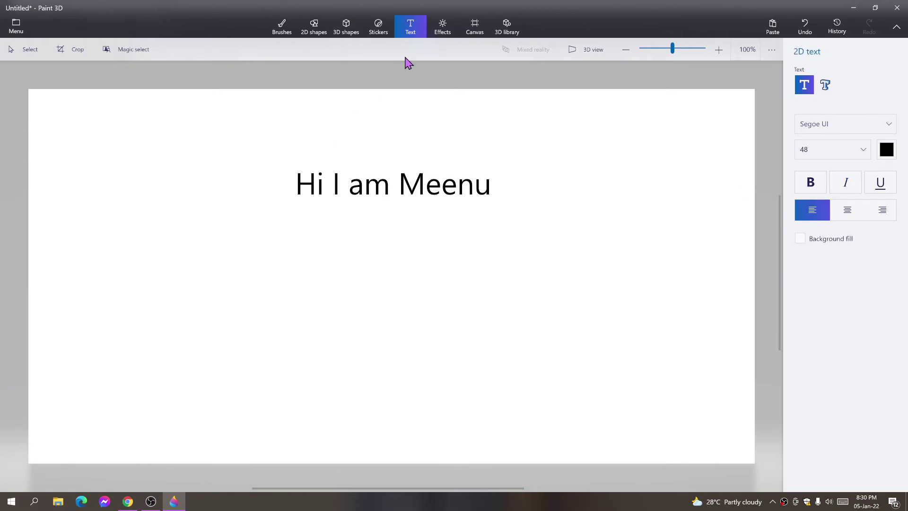
Apply the Lavender filter to the scene and rotate the light wheel so the light comes from the left
{"action": "left_click", "coordinate": [447, 38]}
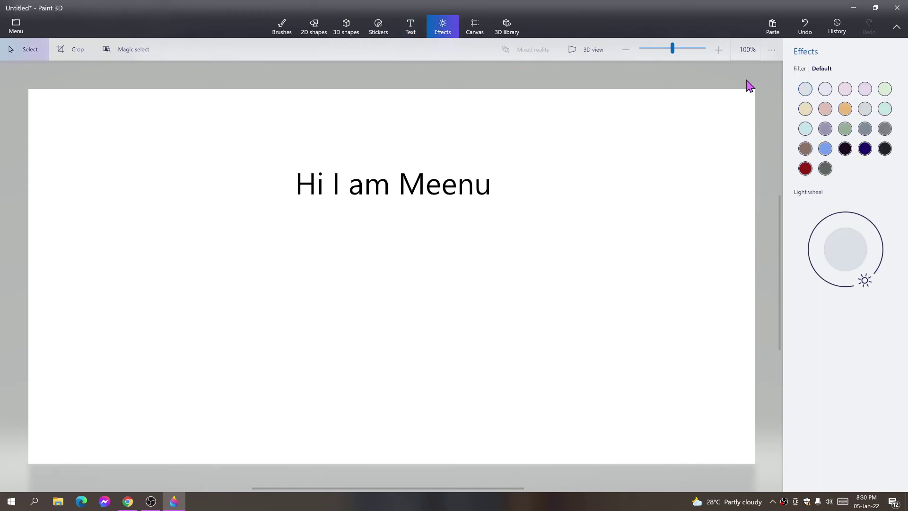
{"action": "left_click", "coordinate": [824, 90]}
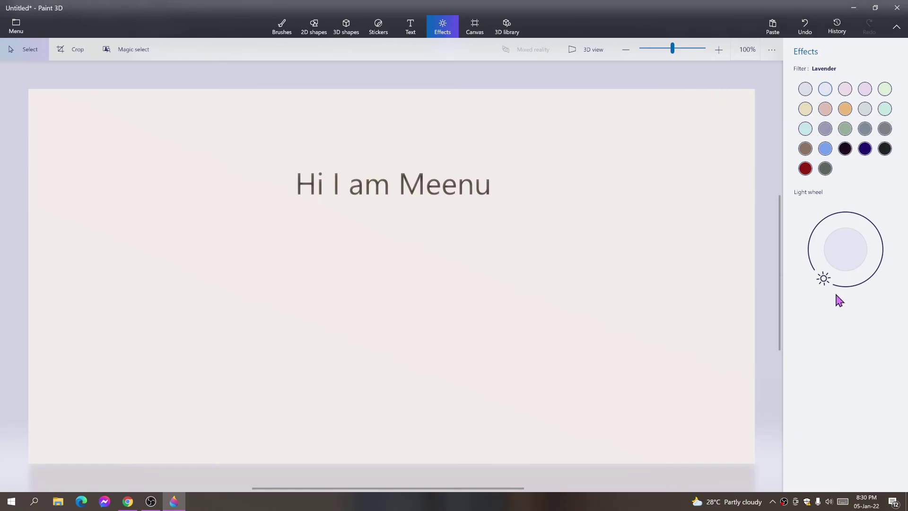
{"action": "left_click_drag", "start_coordinate": [822, 279], "coordinate": [824, 247]}
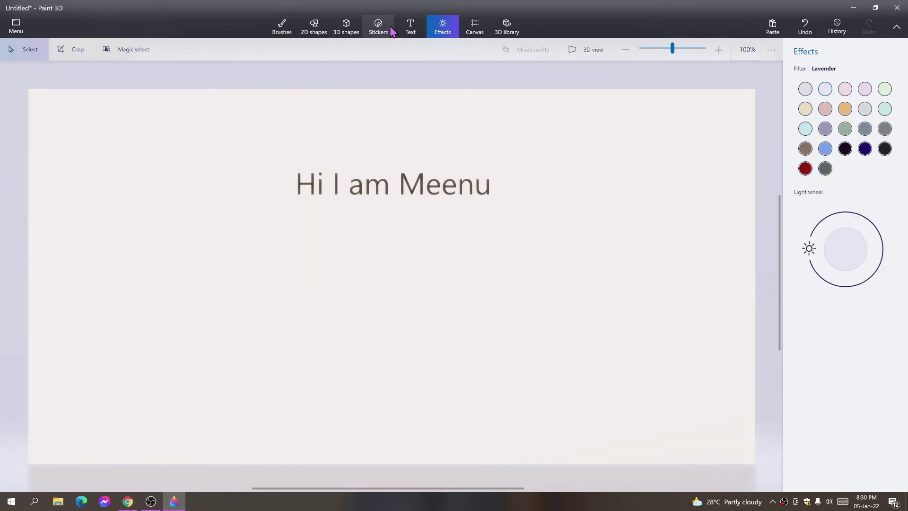
Hide the canvas and show it again, and switch the transparent canvas option on and back off
{"action": "left_click", "coordinate": [475, 26]}
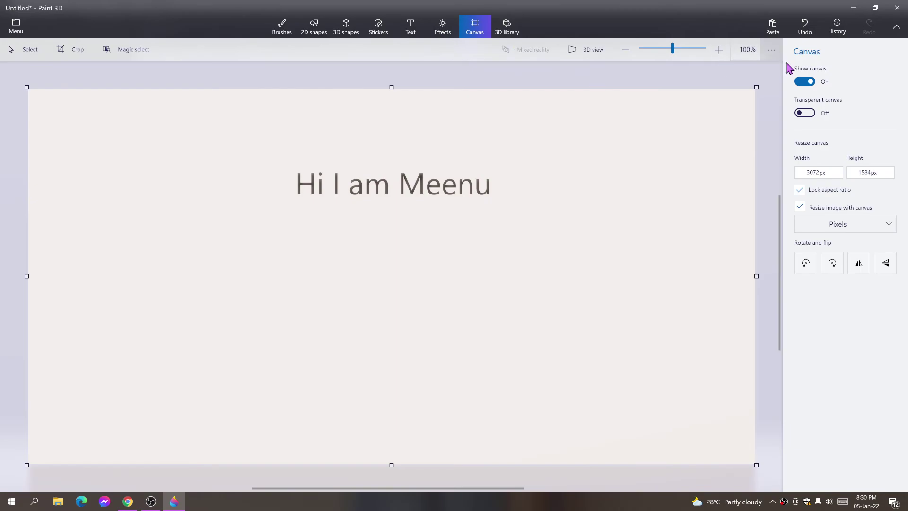
{"action": "left_click", "coordinate": [807, 81]}
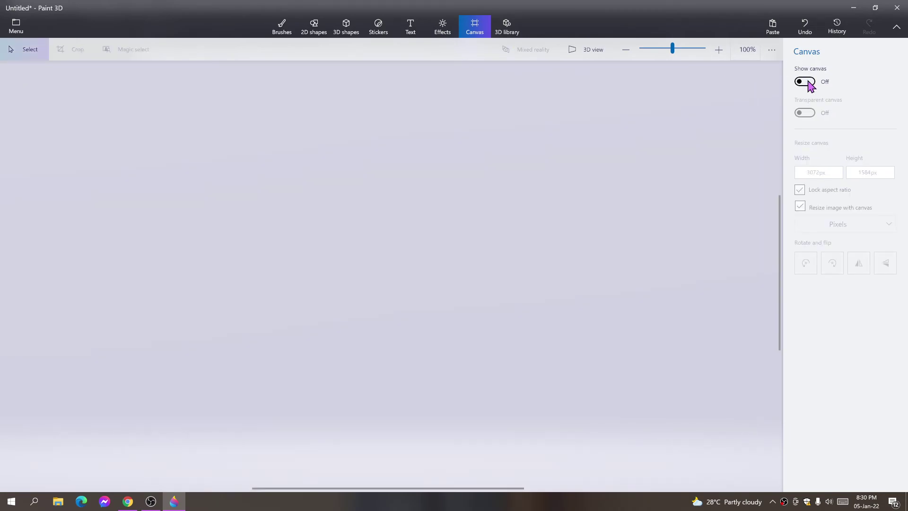
{"action": "left_click", "coordinate": [807, 81]}
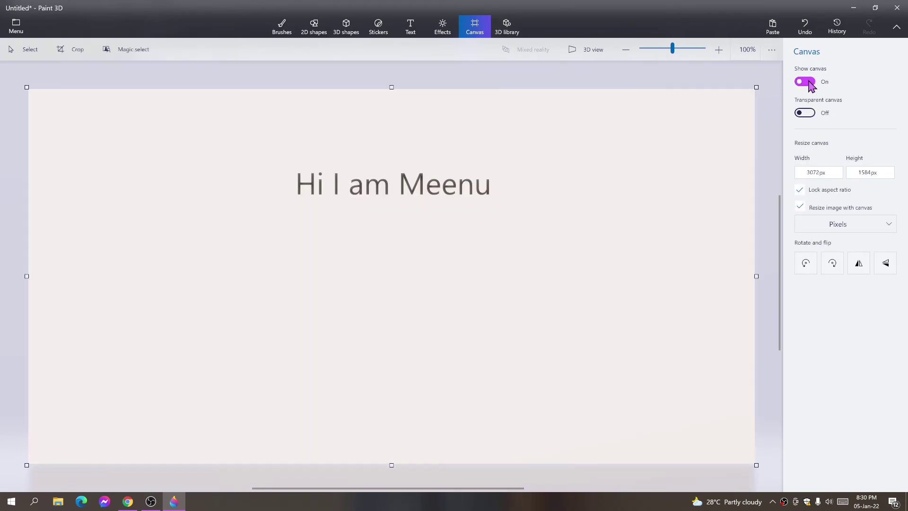
{"action": "left_click", "coordinate": [802, 113]}
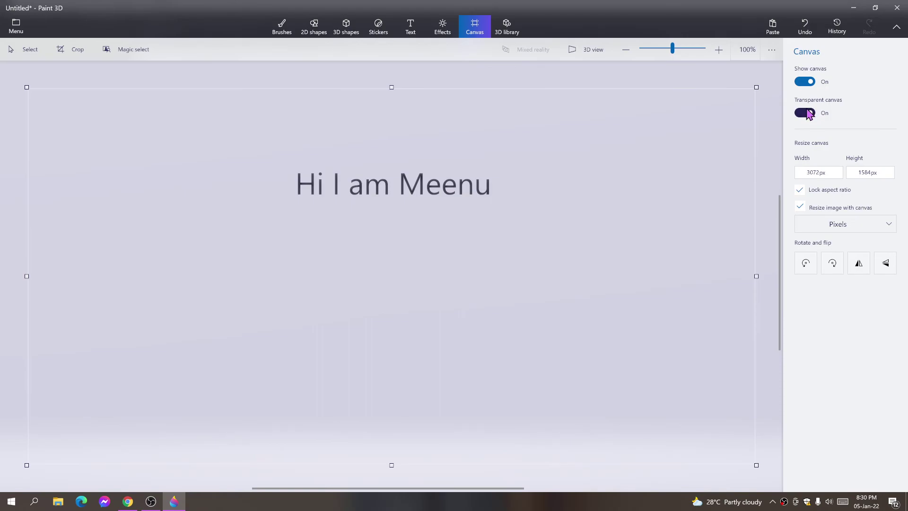
{"action": "left_click", "coordinate": [808, 114]}
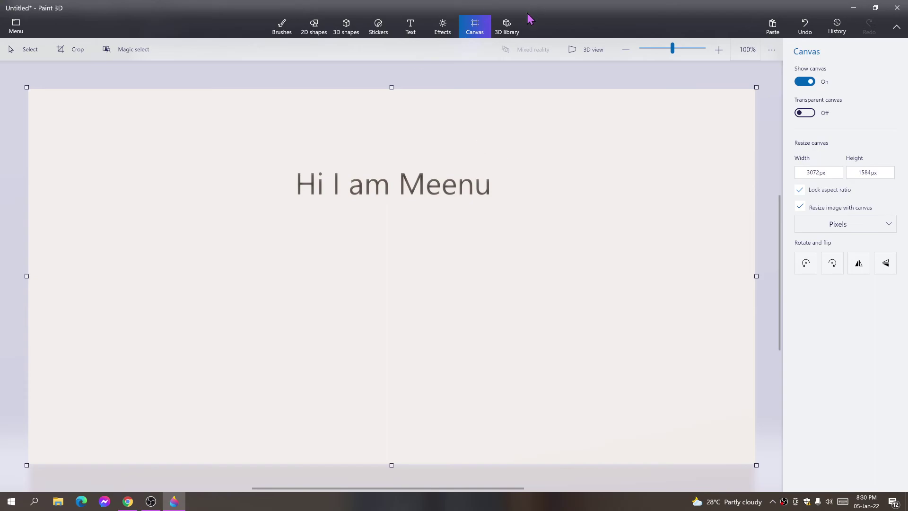
Insert the Personified Rainbow model from the 3D library's Vinyl Toy collection below the greeting text
{"action": "left_click", "coordinate": [514, 25]}
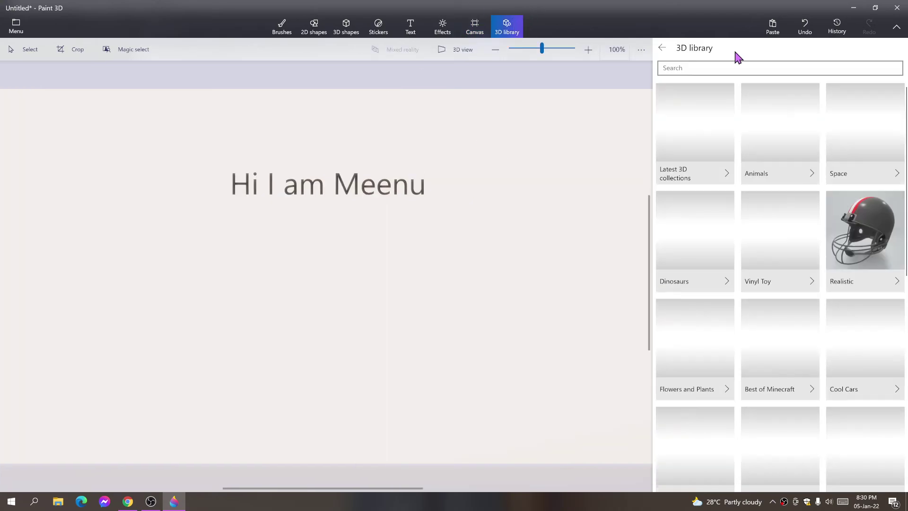
{"action": "scroll", "coordinate": [770, 313], "scroll_direction": "down", "scroll_amount": 4}
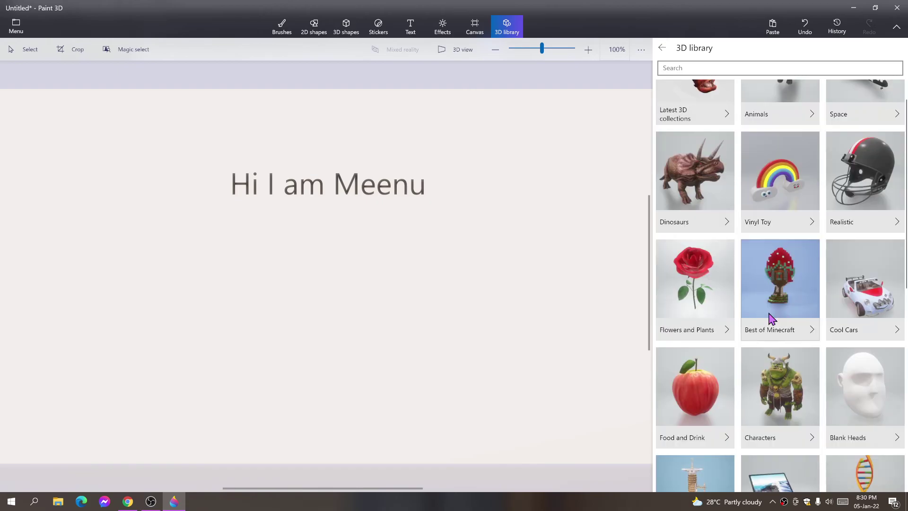
{"action": "scroll", "coordinate": [768, 130], "scroll_direction": "up", "scroll_amount": 4}
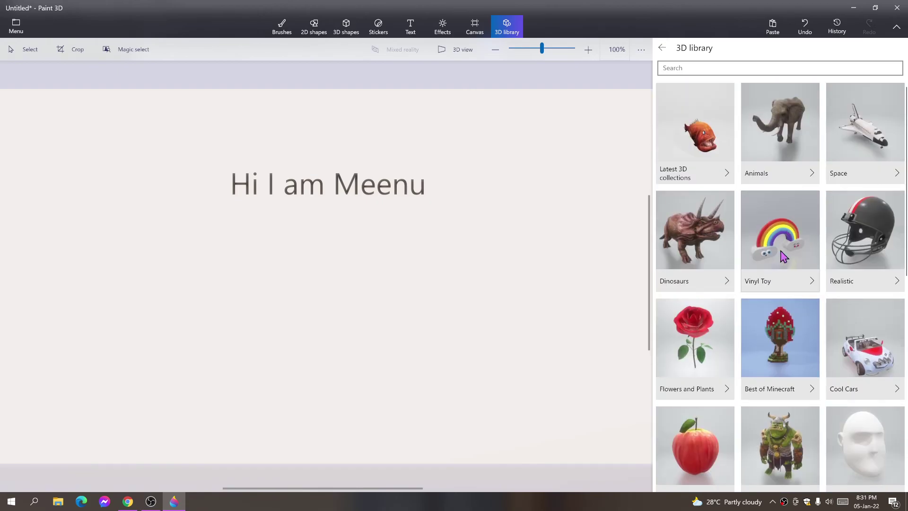
{"action": "left_click", "coordinate": [785, 257]}
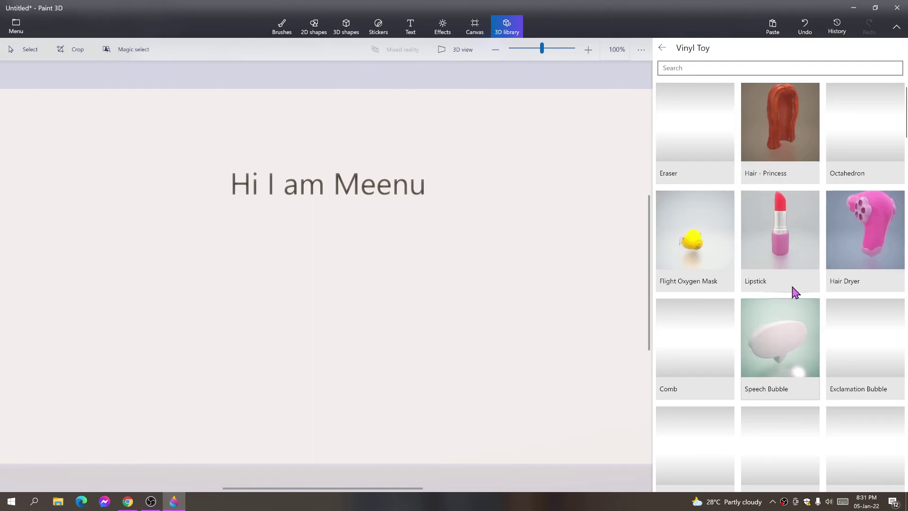
{"action": "scroll", "coordinate": [762, 236], "scroll_direction": "down", "scroll_amount": 3}
{"action": "scroll", "coordinate": [762, 236], "scroll_direction": "down", "scroll_amount": 2}
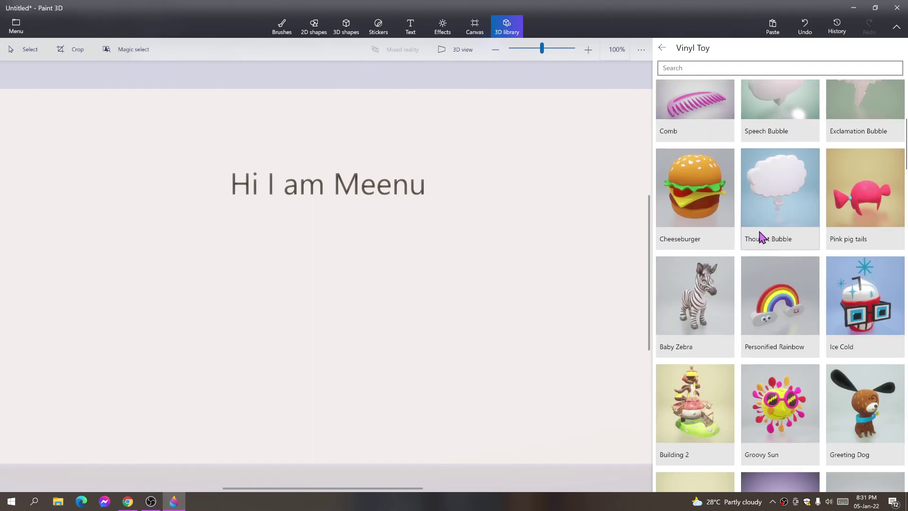
{"action": "left_click", "coordinate": [774, 258]}
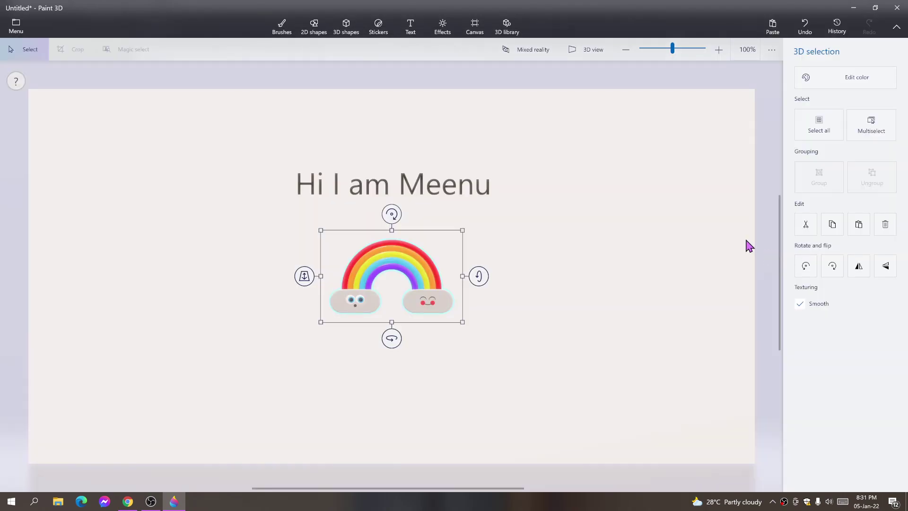
Search the 3D library for "hair" and browse the matching models
{"action": "left_click", "coordinate": [496, 29]}
{"action": "left_click", "coordinate": [814, 71]}
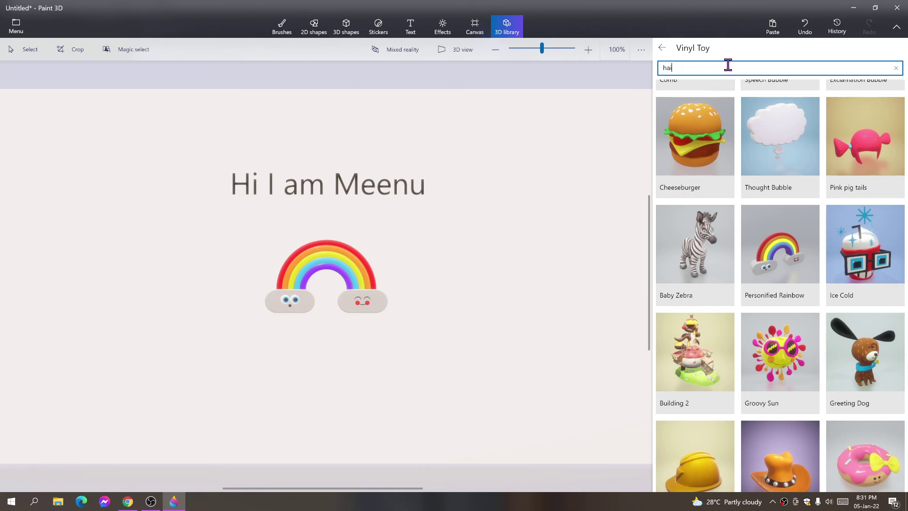
{"action": "key", "text": "Return"}
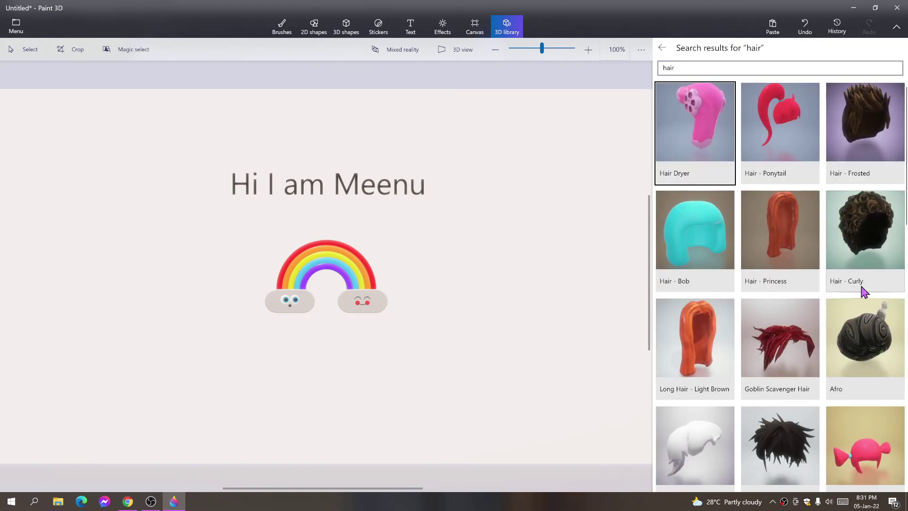
{"action": "scroll", "coordinate": [833, 222], "scroll_direction": "down", "scroll_amount": 1}
{"action": "scroll", "coordinate": [833, 222], "scroll_direction": "down", "scroll_amount": 5}
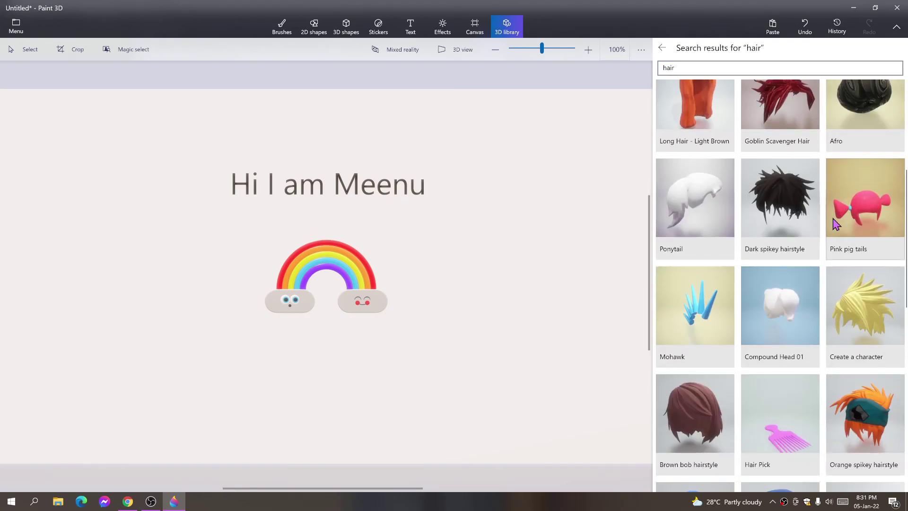
Look through the remaining hairstyle and character models in the hair search results
{"action": "scroll", "coordinate": [834, 223], "scroll_direction": "down", "scroll_amount": 5}
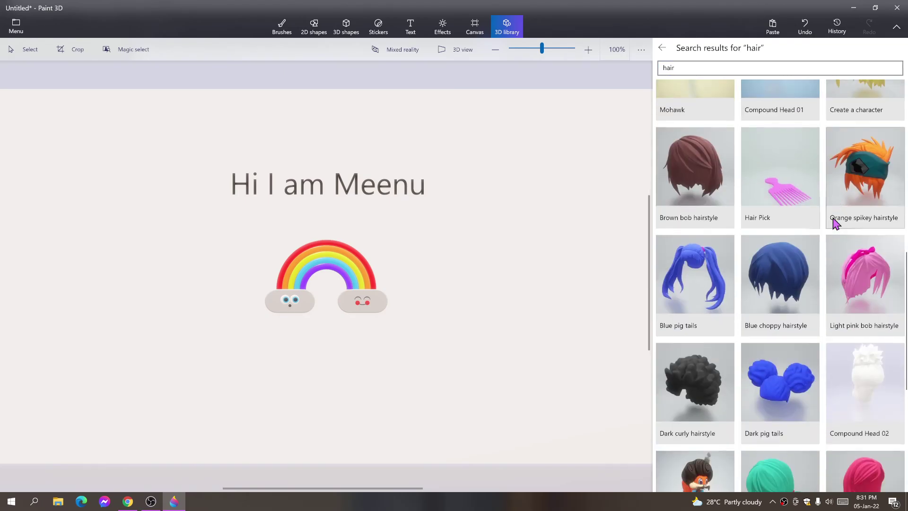
{"action": "scroll", "coordinate": [834, 222], "scroll_direction": "down", "scroll_amount": 6}
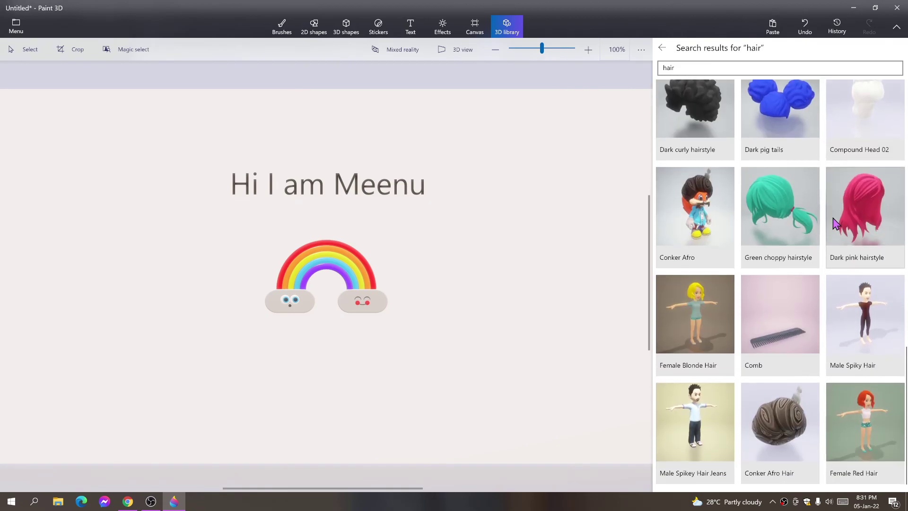
{"action": "scroll", "coordinate": [833, 223], "scroll_direction": "up", "scroll_amount": 7}
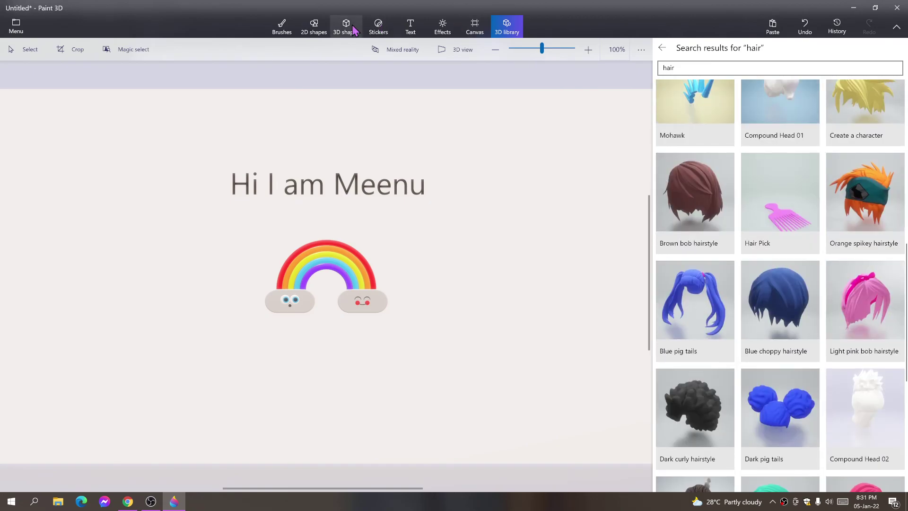
Draw a 3D woman model in the current blue to the right of the rainbow and undo it
{"action": "left_click", "coordinate": [346, 27]}
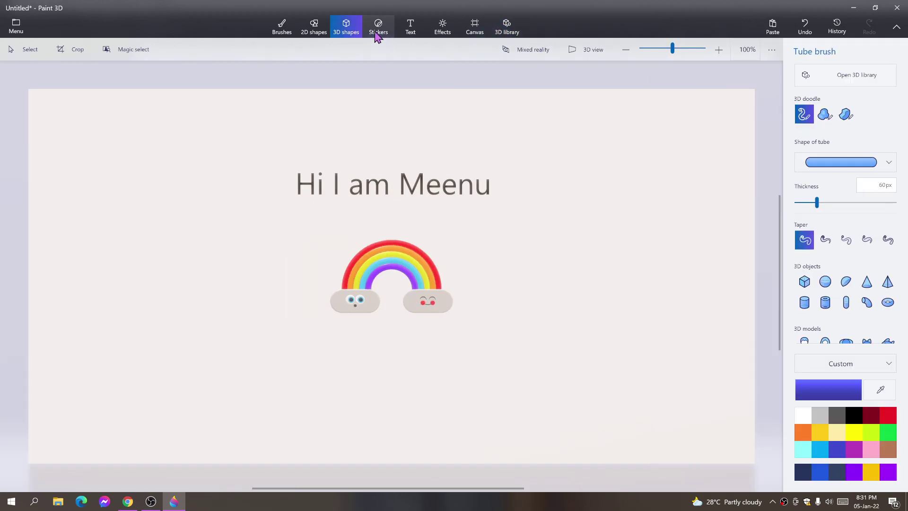
{"action": "scroll", "coordinate": [867, 289], "scroll_direction": "down", "scroll_amount": 1}
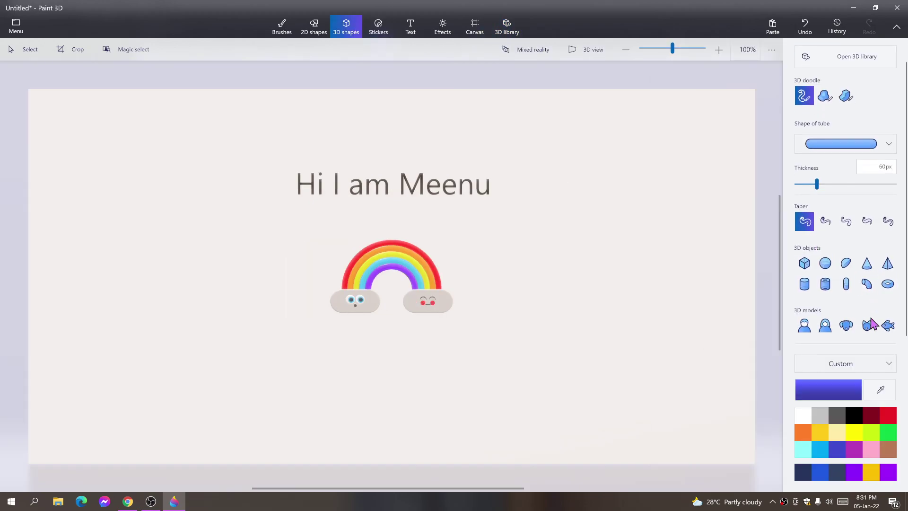
{"action": "left_click", "coordinate": [825, 325]}
{"action": "left_click_drag", "start_coordinate": [594, 253], "coordinate": [713, 415]}
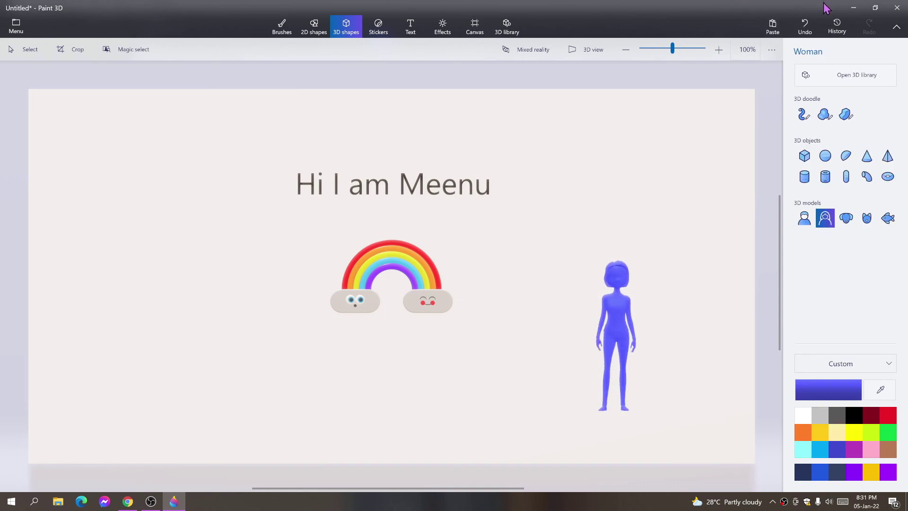
{"action": "left_click", "coordinate": [799, 29]}
{"action": "left_click", "coordinate": [799, 30]}
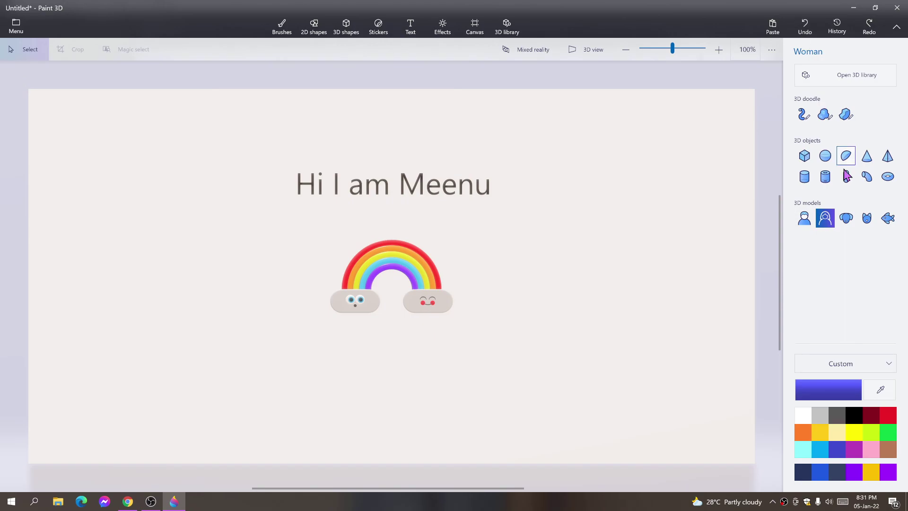
Draw a large 3D fish model in the current blue on the canvas to the right of the rainbow
{"action": "left_click", "coordinate": [845, 221]}
{"action": "left_click", "coordinate": [867, 220]}
{"action": "left_click", "coordinate": [887, 218]}
{"action": "left_click_drag", "start_coordinate": [498, 247], "coordinate": [671, 351]}
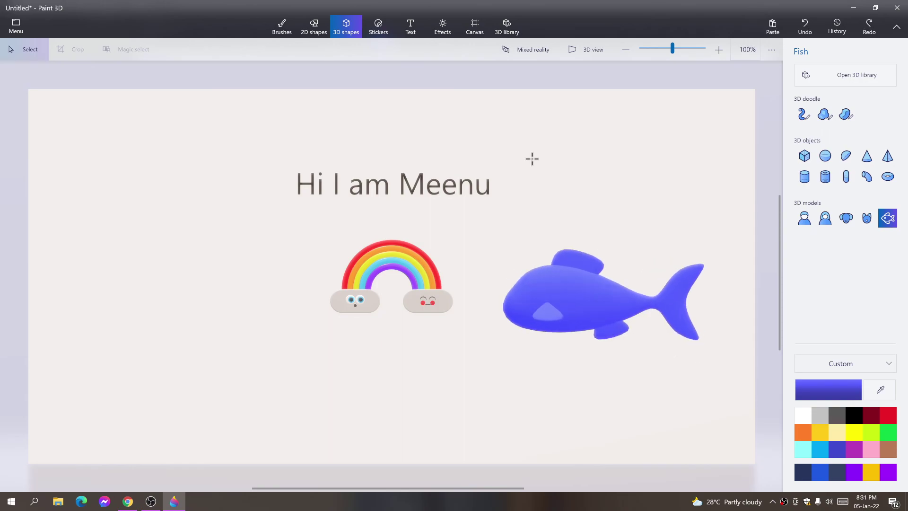